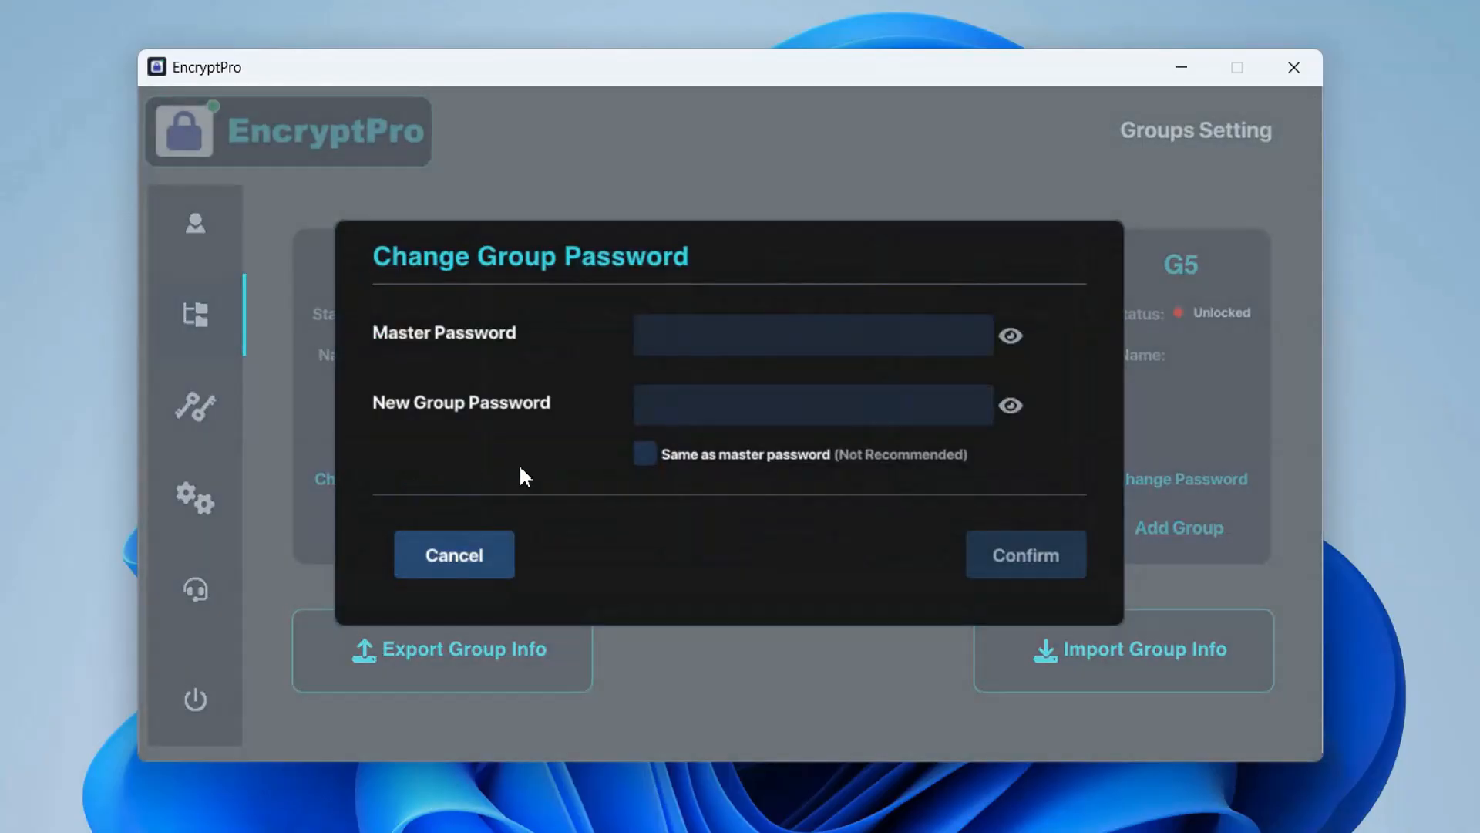
Change the General group's password by entering the master password and a new group password
{"action": "type", "text": "*********"}
{"action": "left_click", "coordinate": [670, 416]}
{"action": "type", "text": "******"}
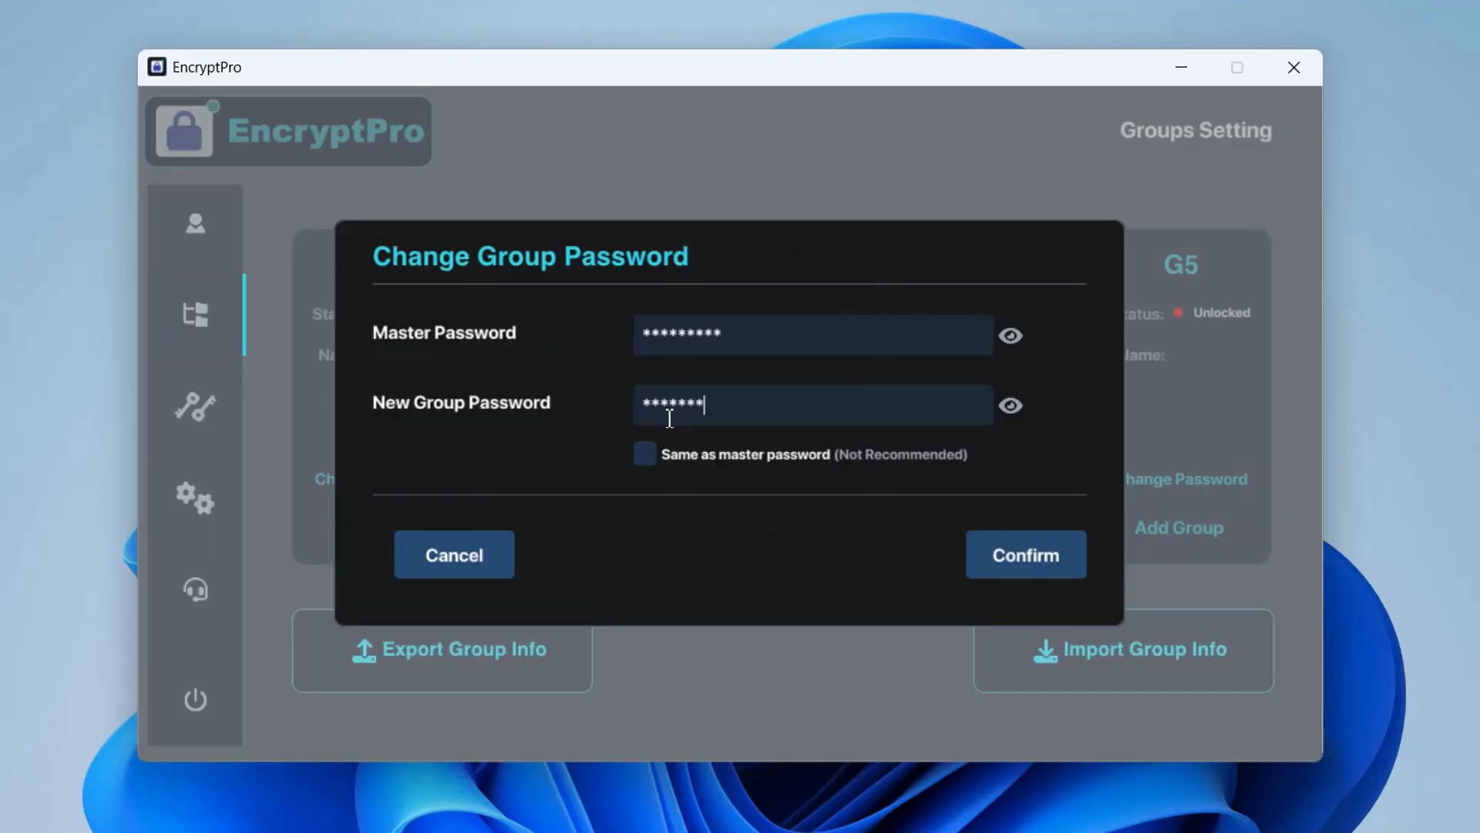
{"action": "type", "text": "*"}
{"action": "left_click", "coordinate": [1035, 556]}
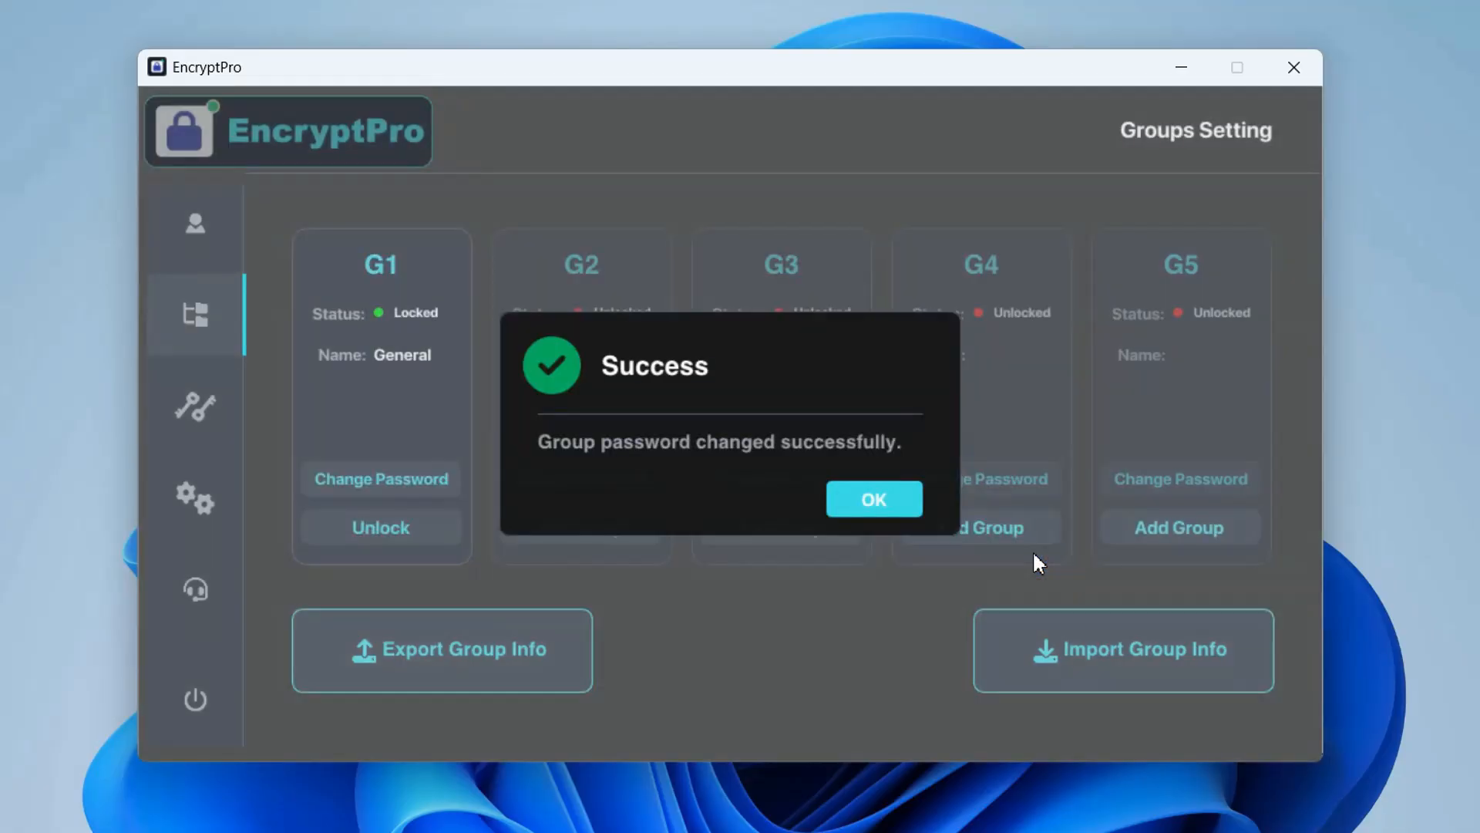
{"action": "left_click", "coordinate": [872, 501]}
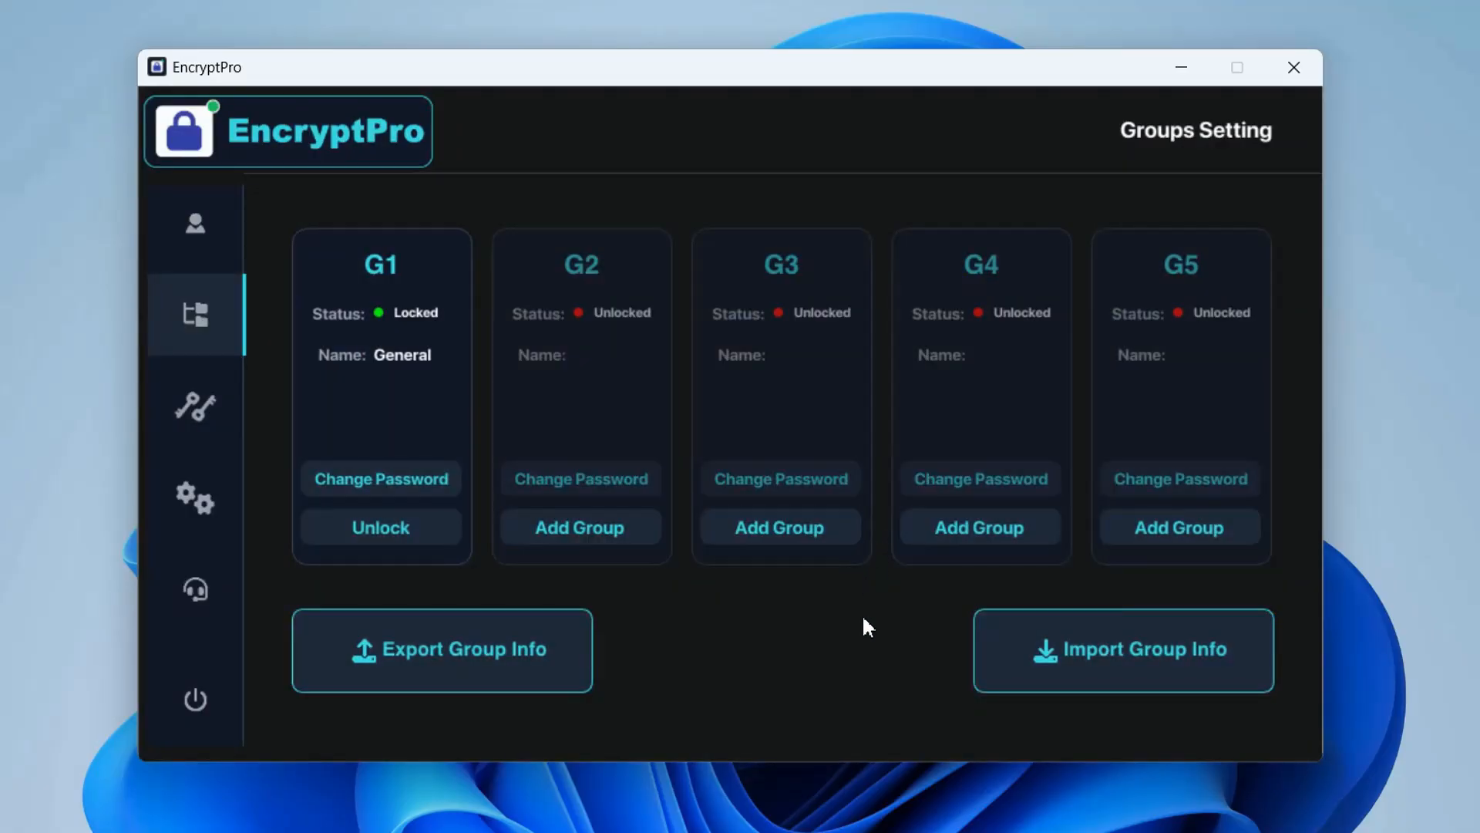
Add a group named Work in slot G2, entering the master password and a separate group password
{"action": "left_click", "coordinate": [608, 532]}
{"action": "type", "text": "Work"}
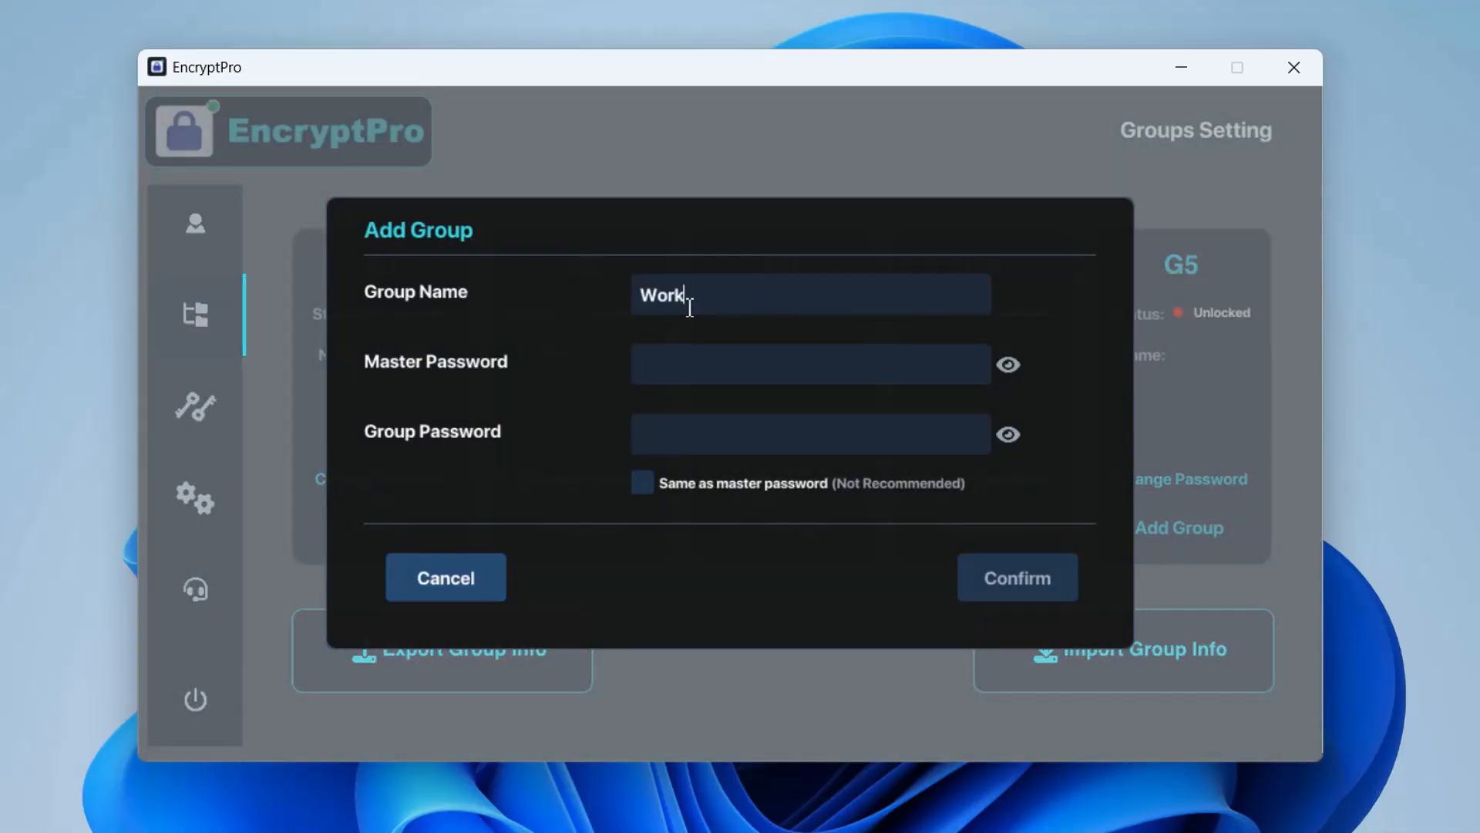
{"action": "key", "text": "Tab"}
{"action": "type", "text": "*********"}
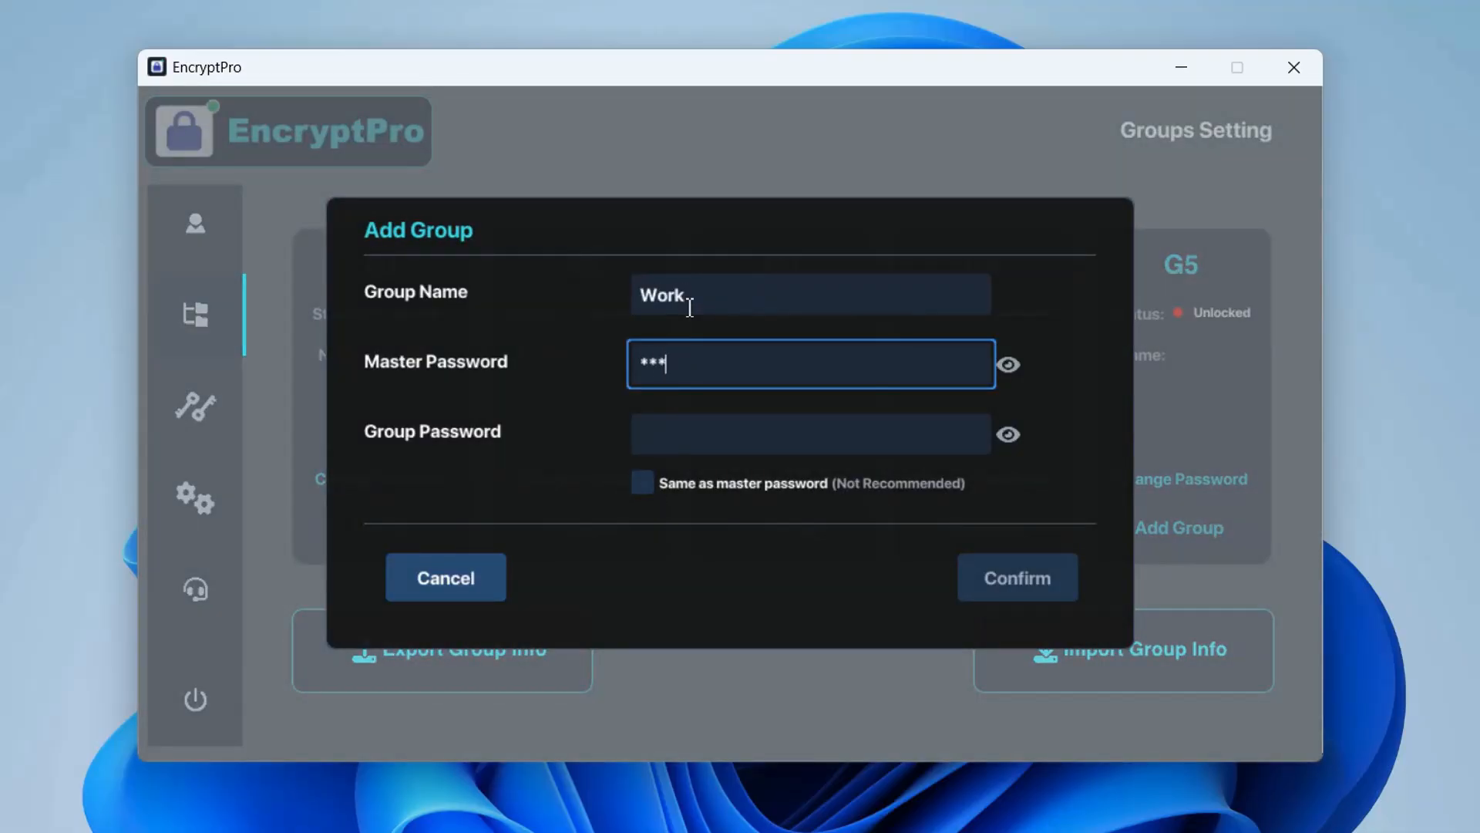
{"action": "left_click", "coordinate": [727, 440]}
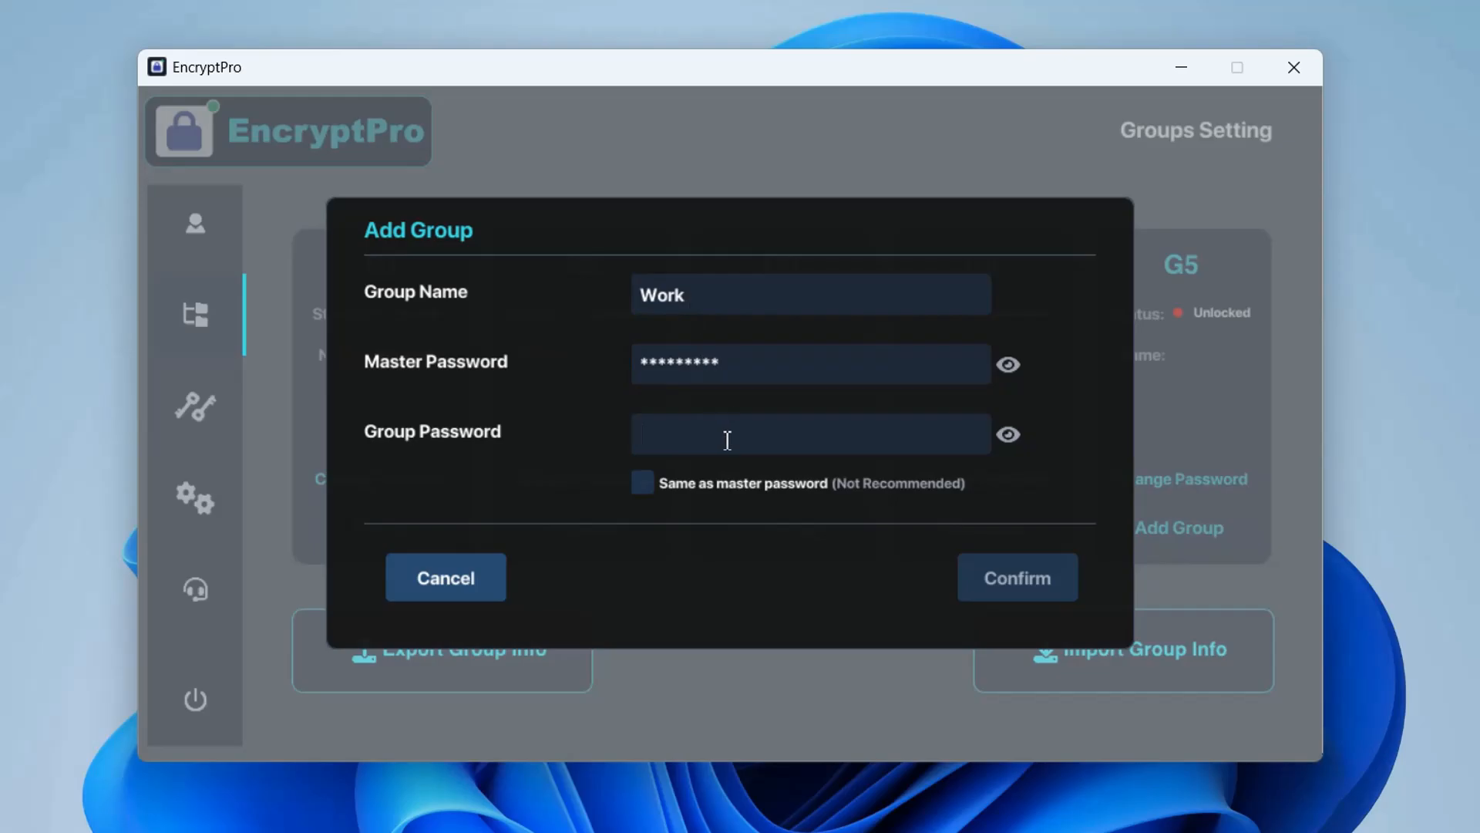
{"action": "type", "text": "****"}
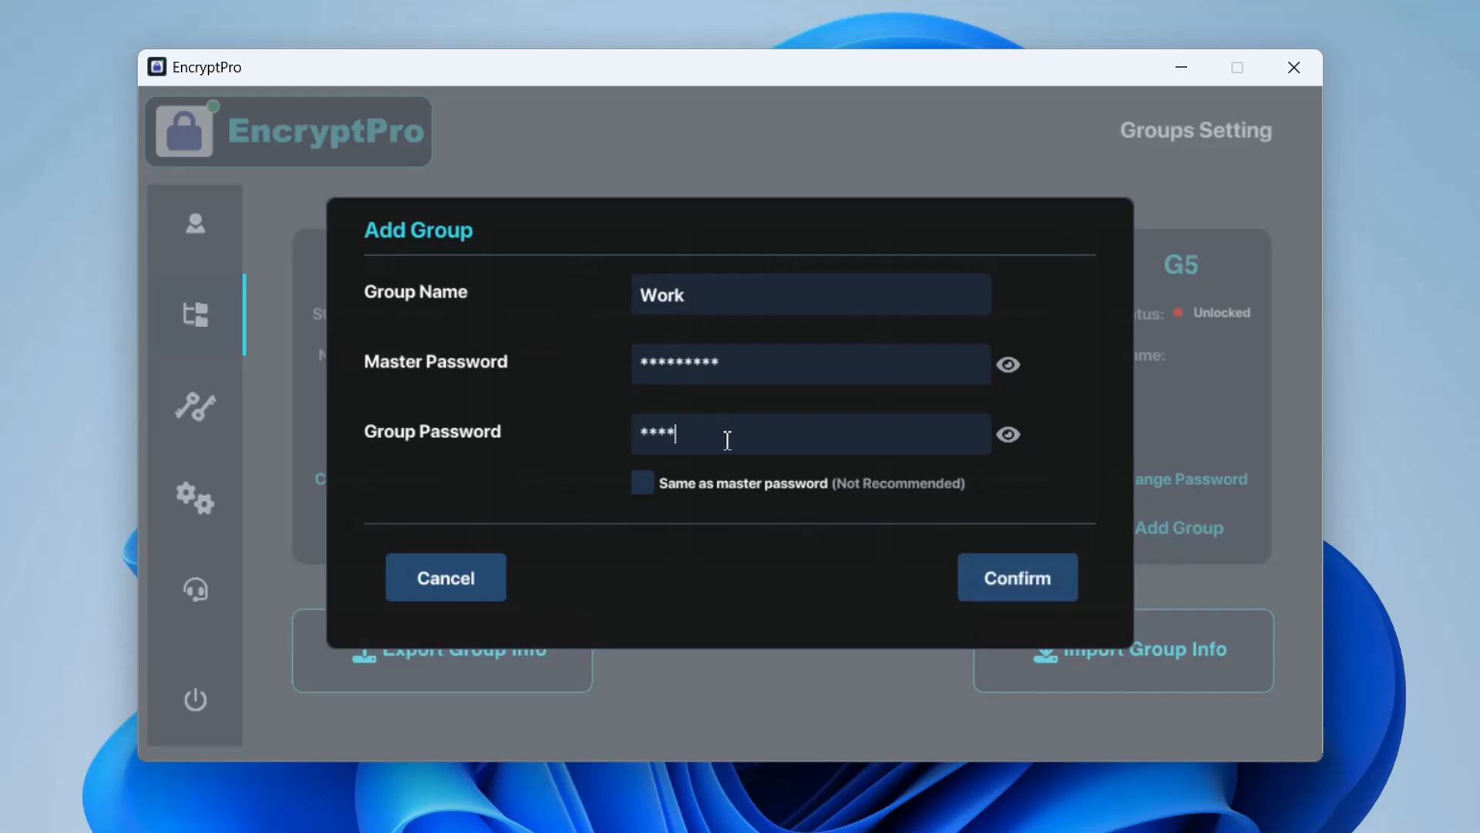
{"action": "left_click", "coordinate": [999, 584]}
{"action": "left_click", "coordinate": [862, 505]}
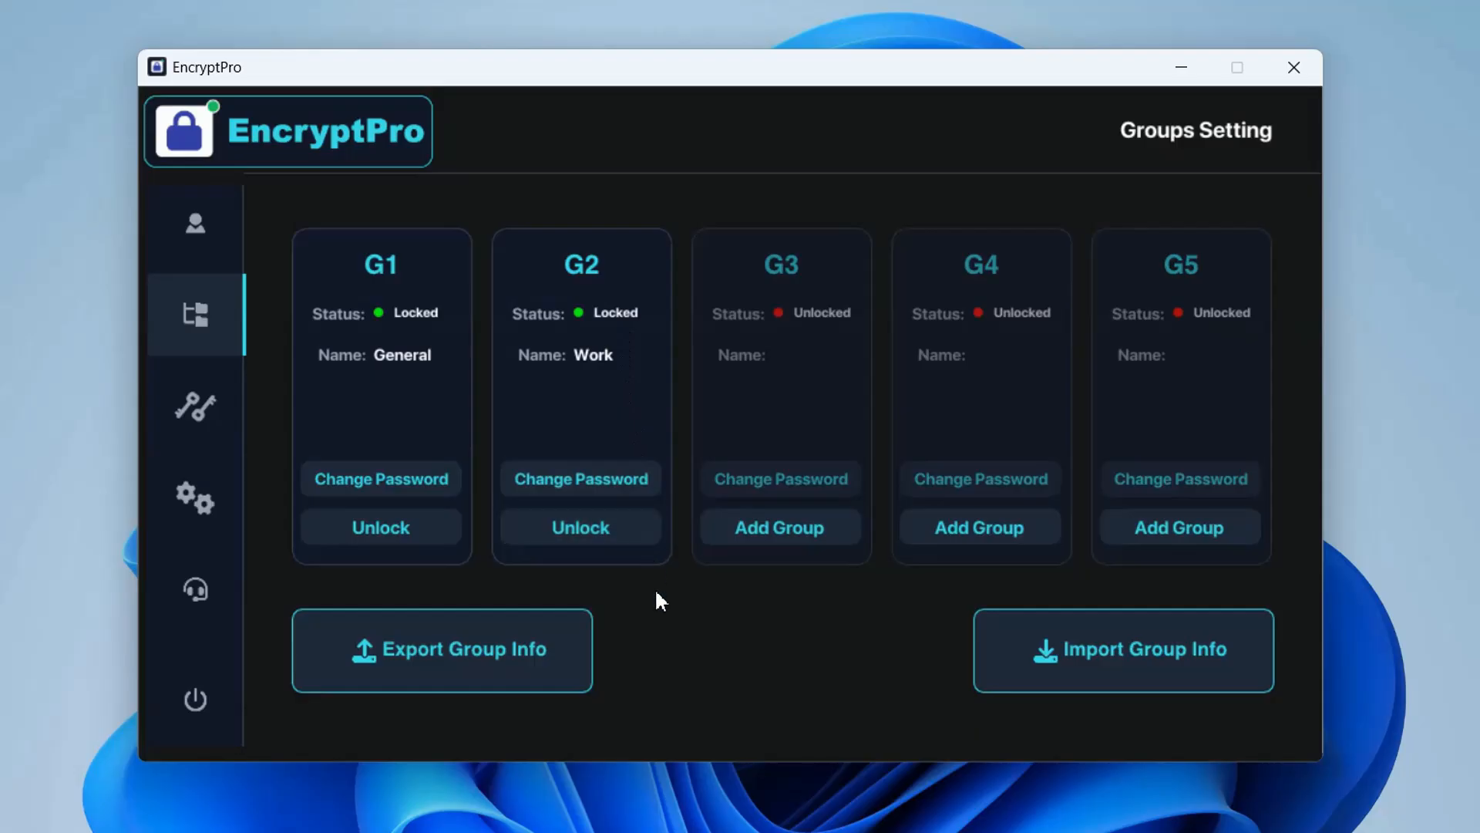
Add a group named Personal in slot G3, entering the master password and a separate group password
{"action": "left_click", "coordinate": [805, 523]}
{"action": "double_click", "coordinate": [622, 292]}
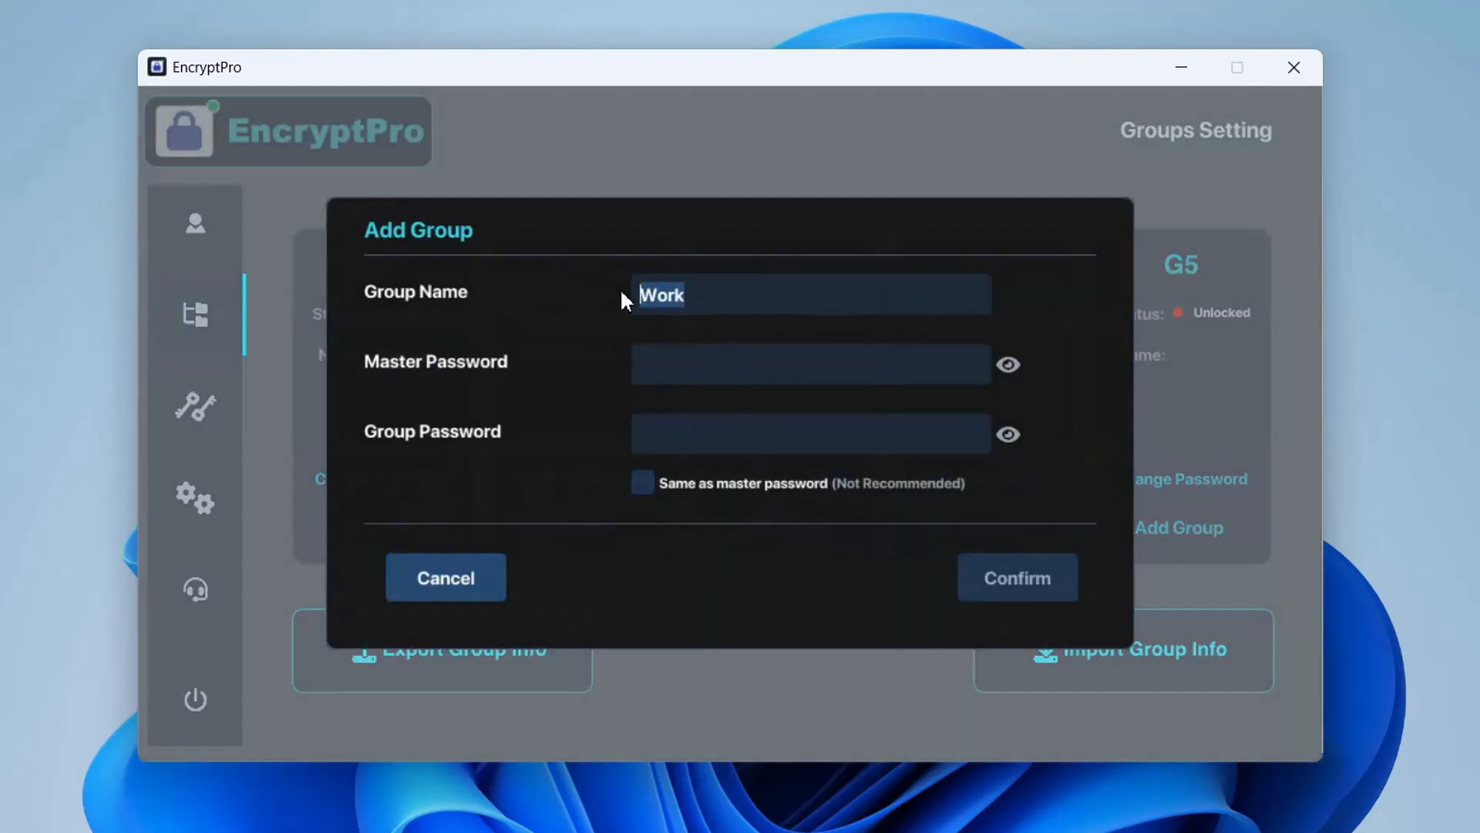
{"action": "type", "text": "Personal"}
{"action": "left_click", "coordinate": [694, 374]}
{"action": "type", "text": "*********"}
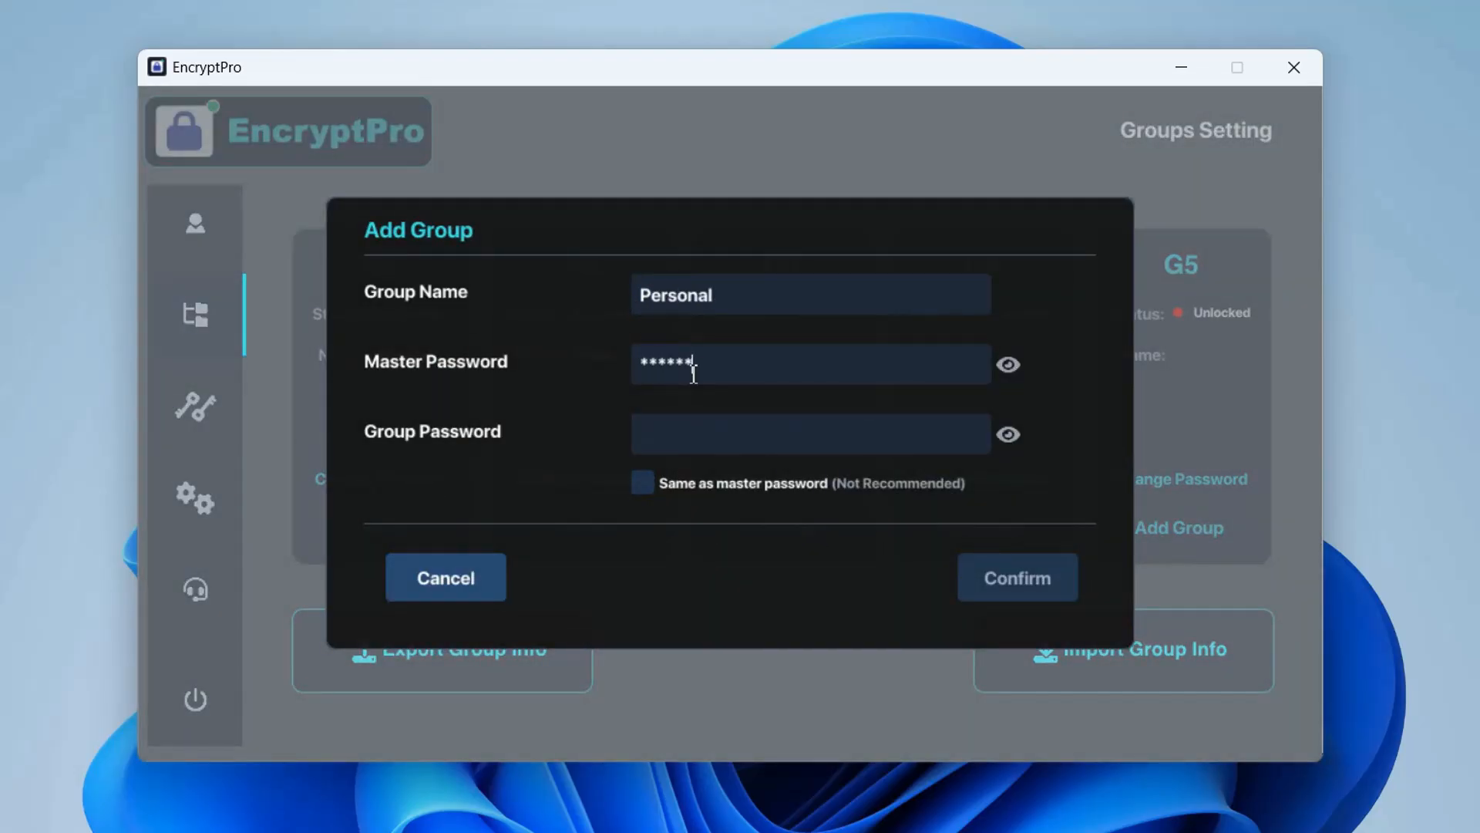
{"action": "left_click", "coordinate": [704, 439]}
{"action": "type", "text": "********"}
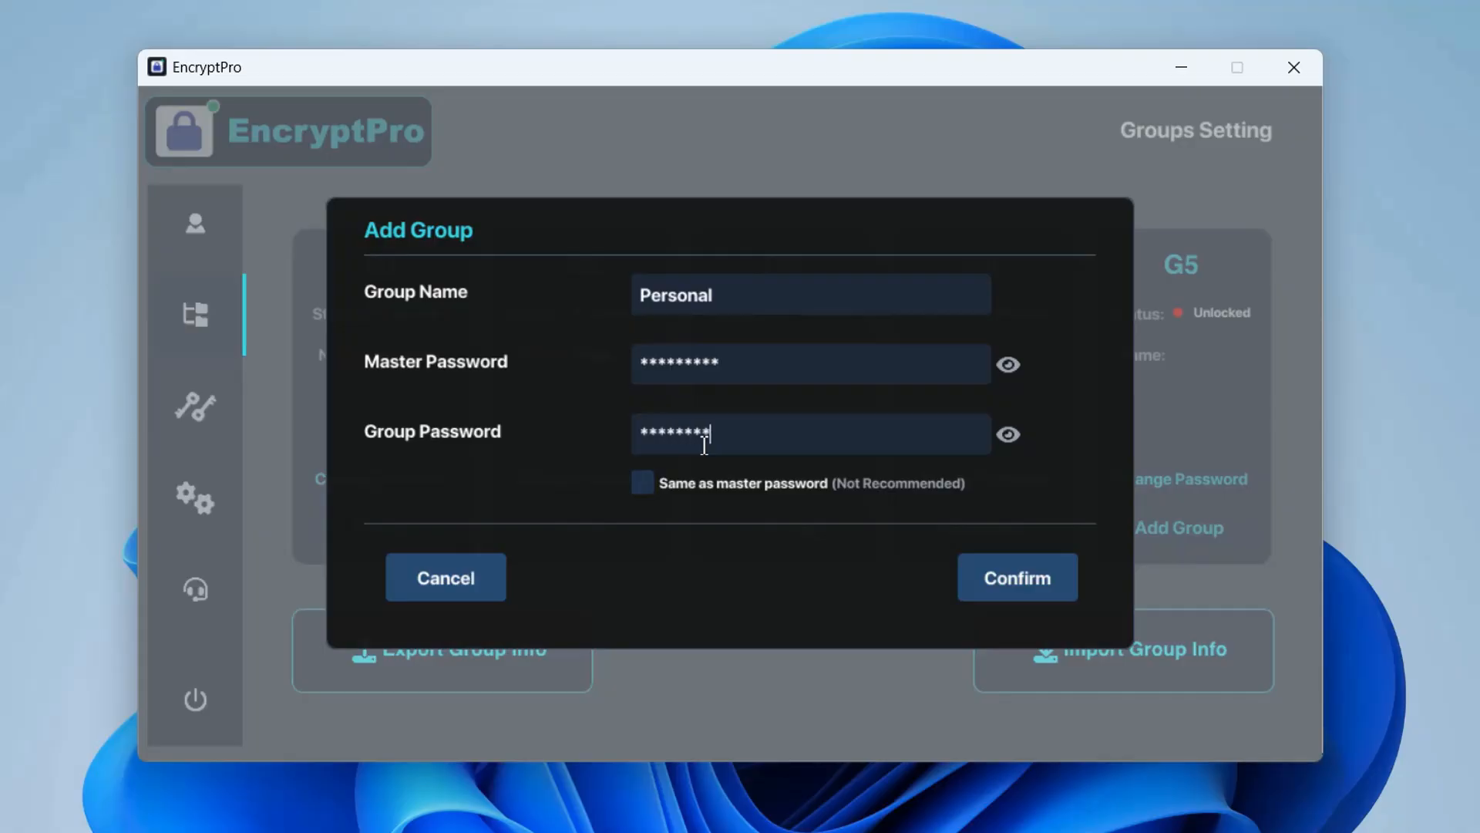
{"action": "left_click", "coordinate": [998, 581]}
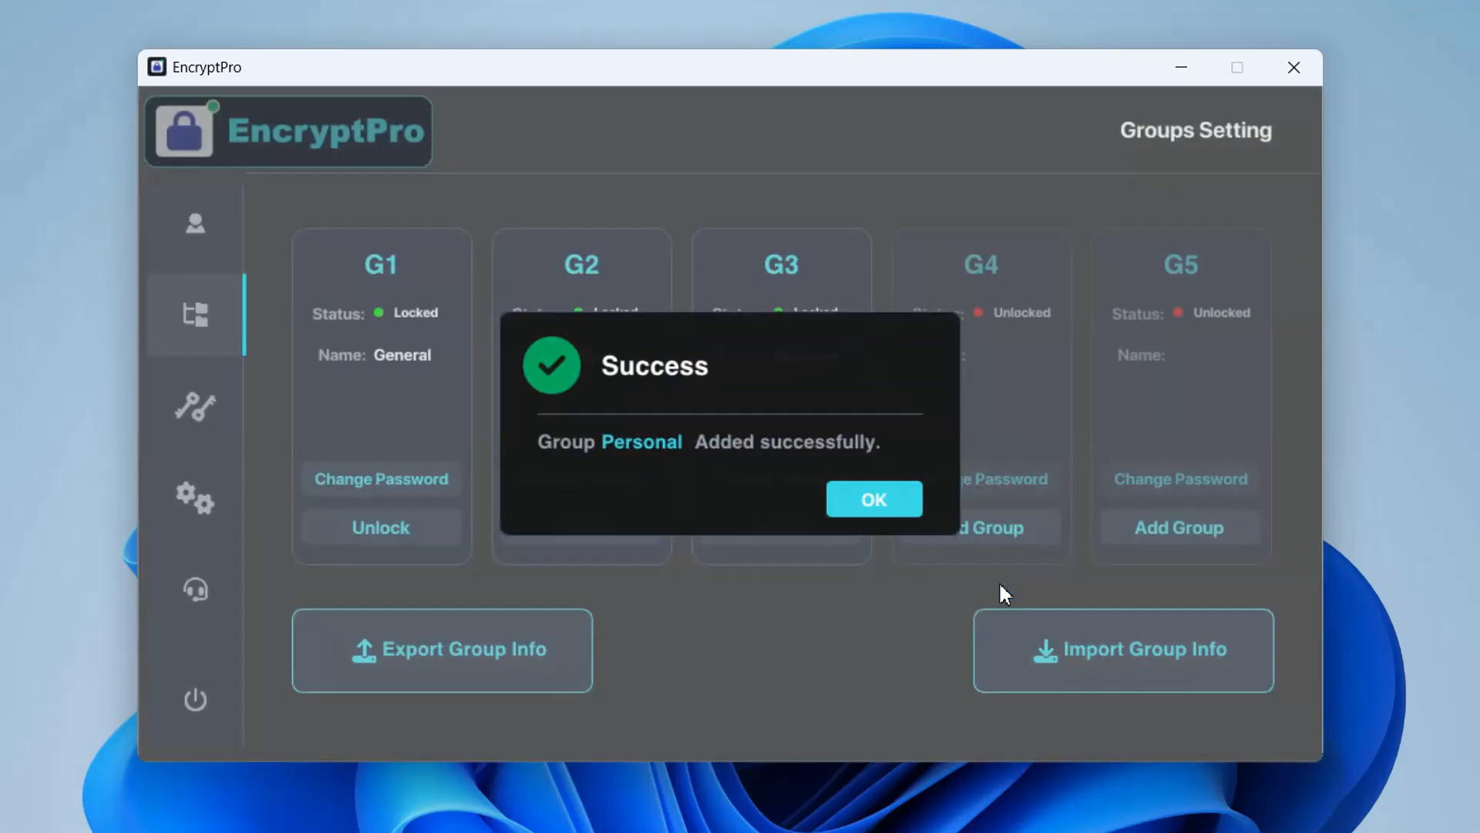
{"action": "left_click", "coordinate": [873, 502]}
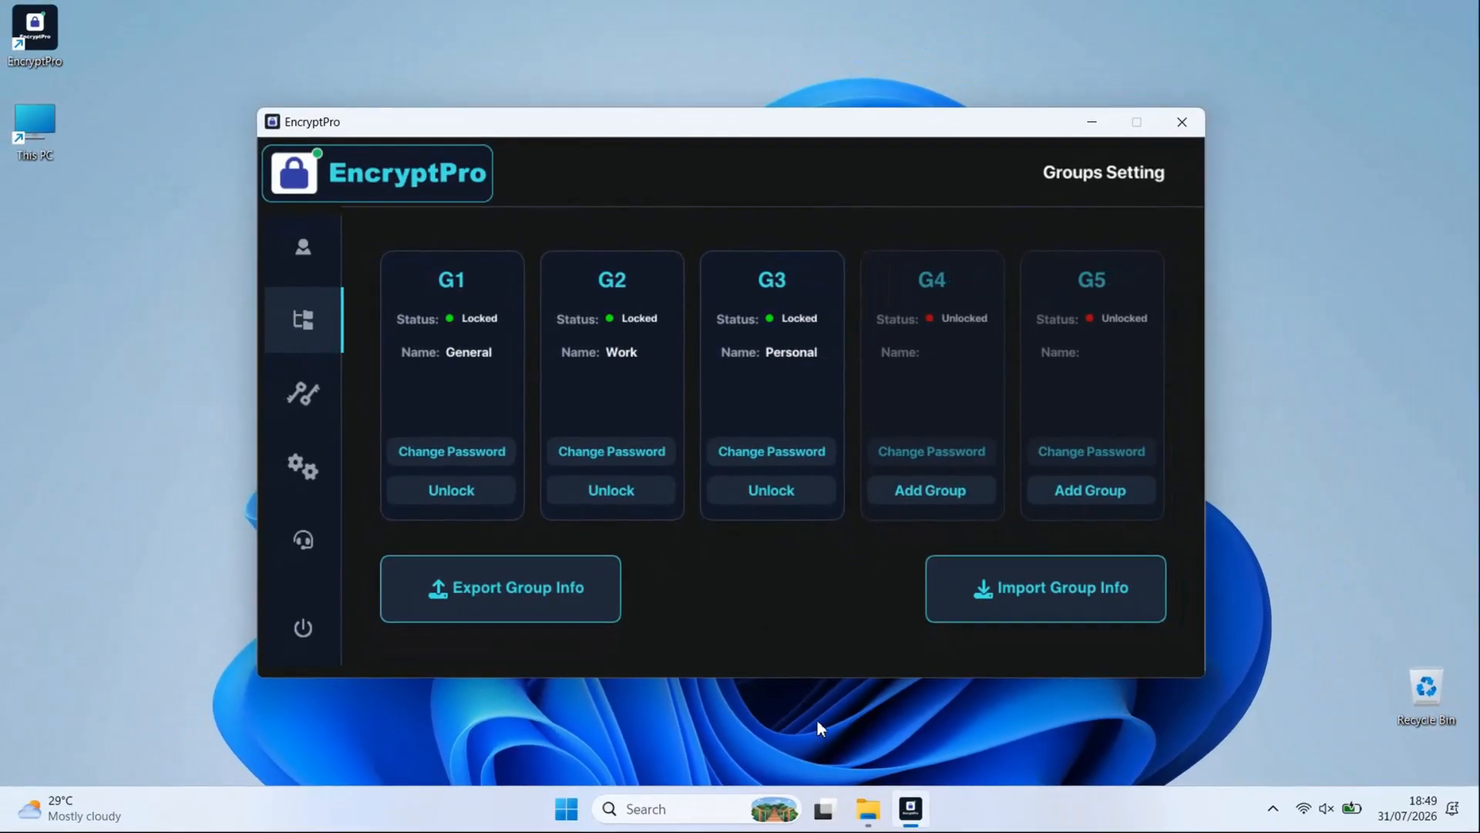
Switch to File Explorer and encrypt the 2025 Q2 Board Meeting Minutes and HR Policies Revised 2024 files with the Work group
{"action": "left_click", "coordinate": [867, 808]}
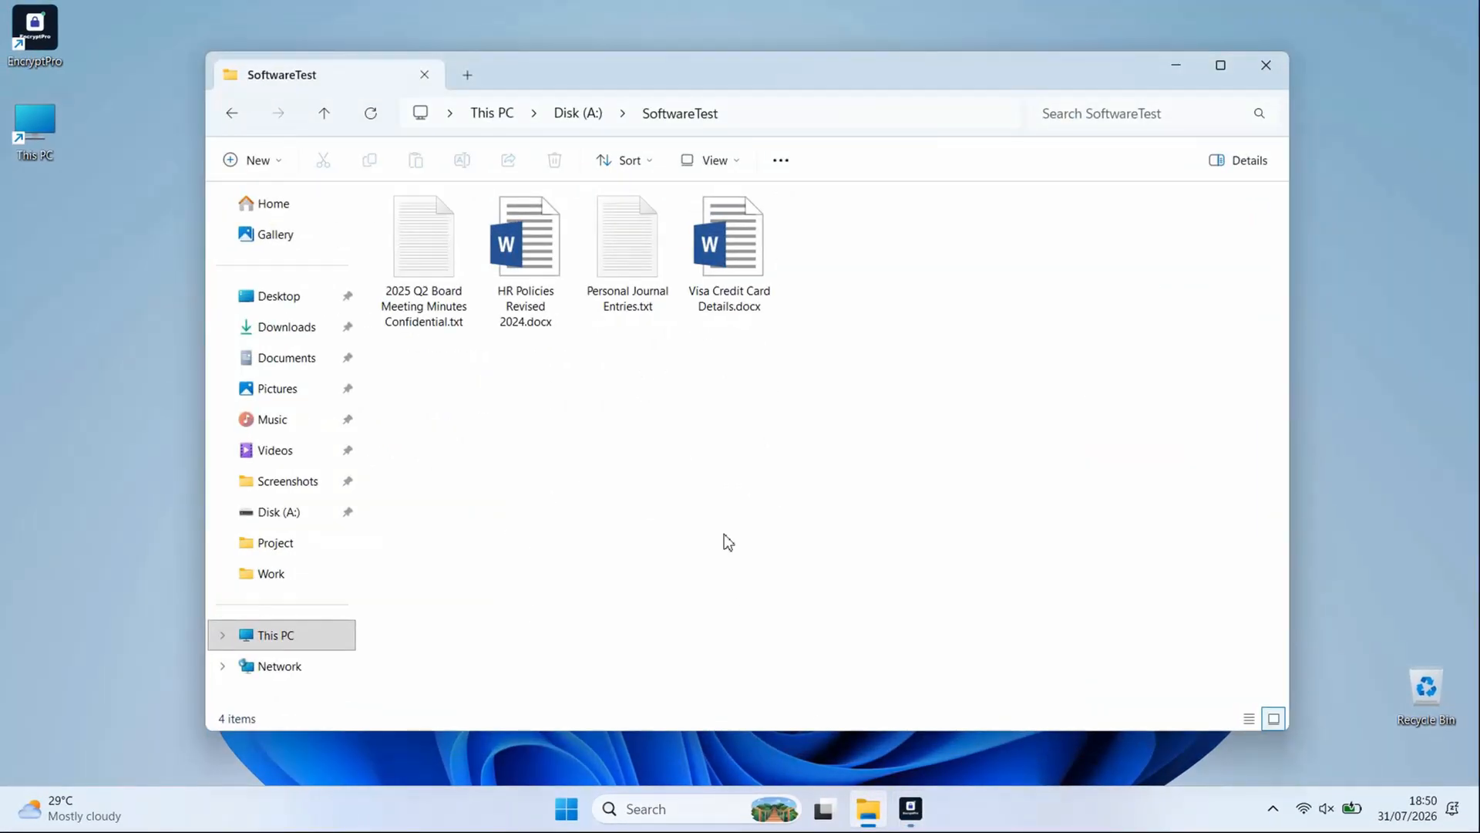
{"action": "left_click_drag", "start_coordinate": [437, 382], "coordinate": [535, 280]}
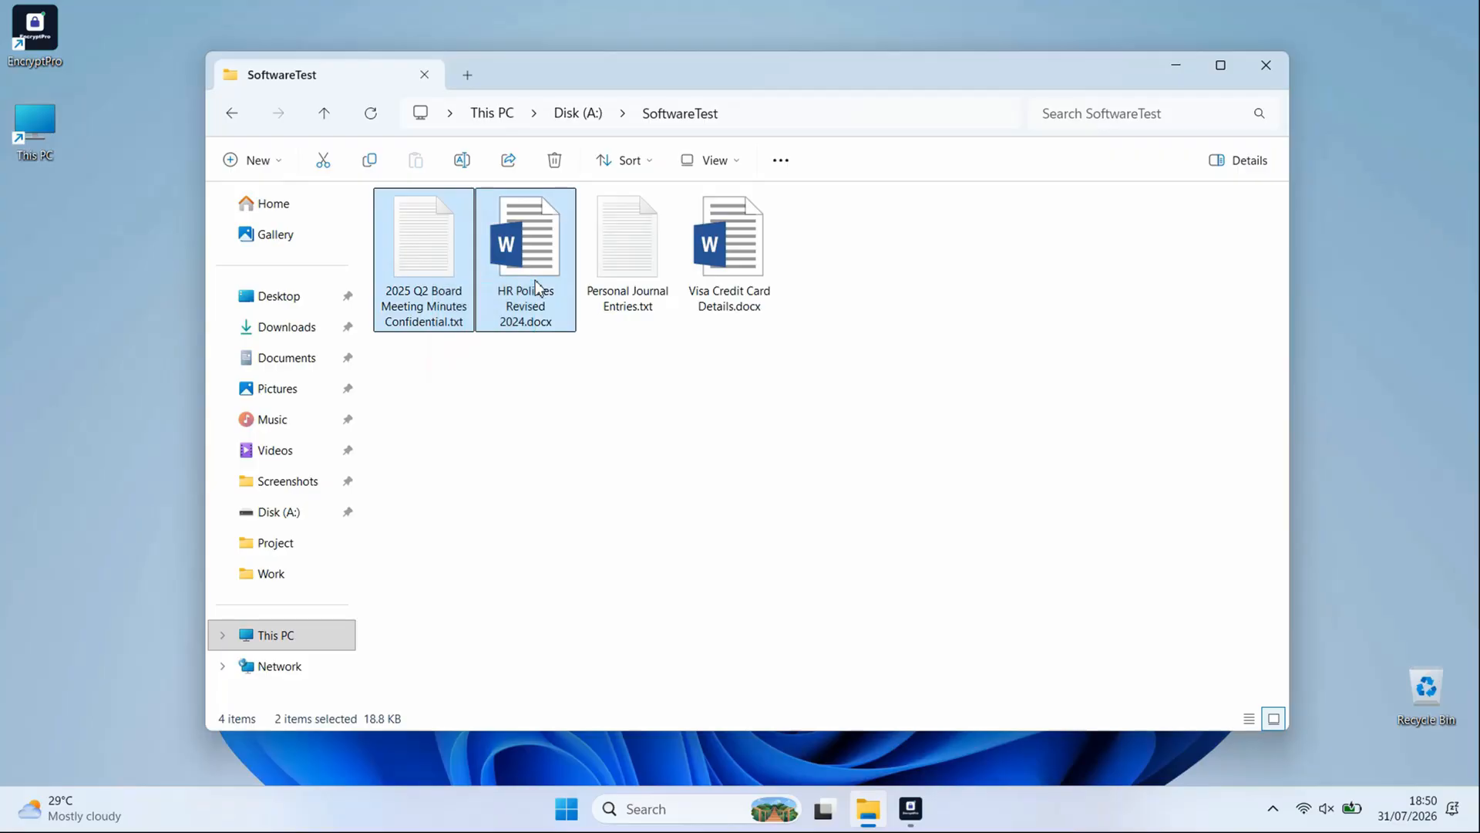
{"action": "right_click", "coordinate": [535, 280]}
{"action": "left_click", "coordinate": [610, 676]}
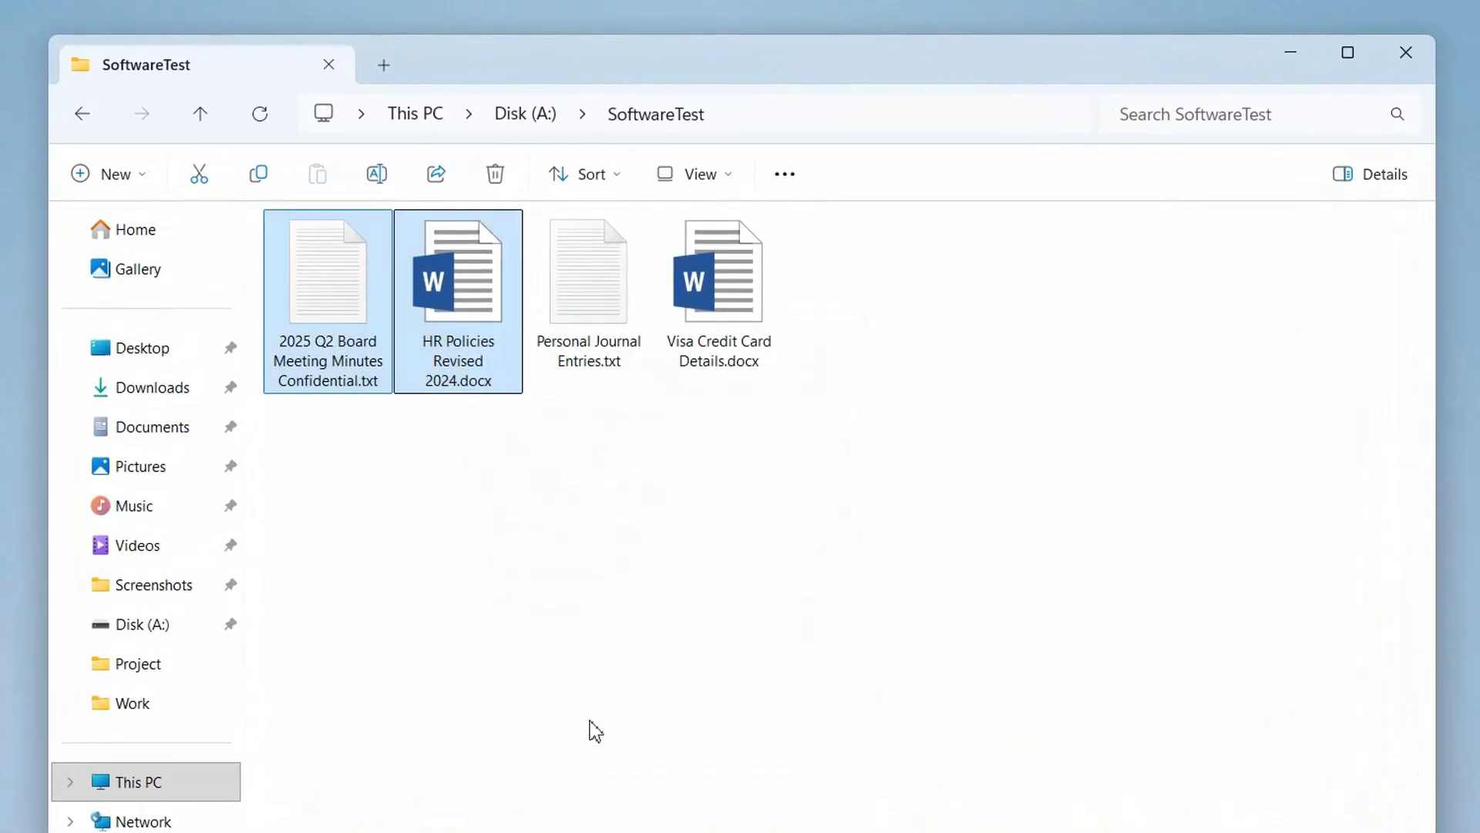
{"action": "mouse_move", "coordinate": [676, 472]}
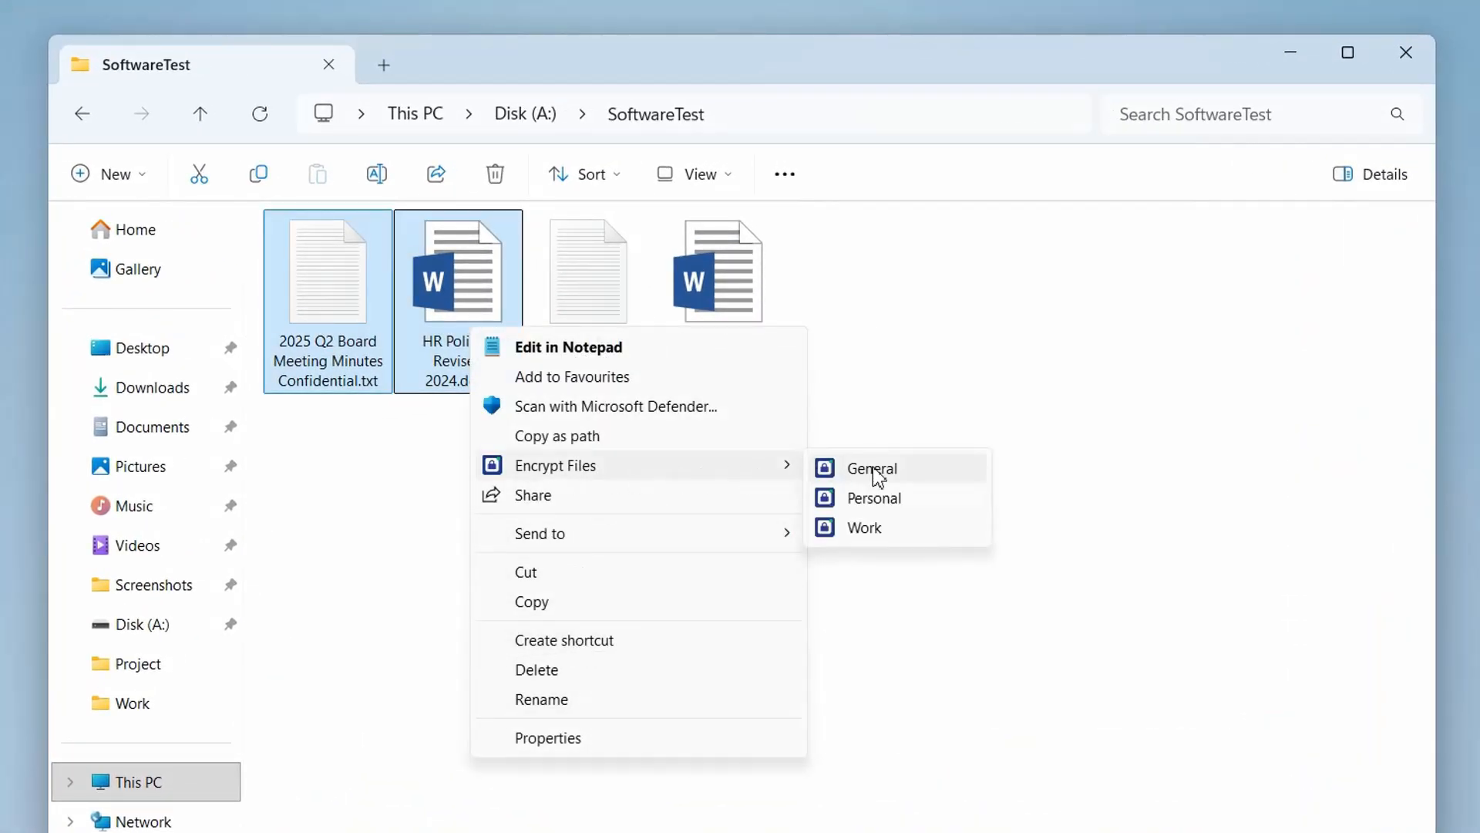
{"action": "left_click", "coordinate": [876, 527]}
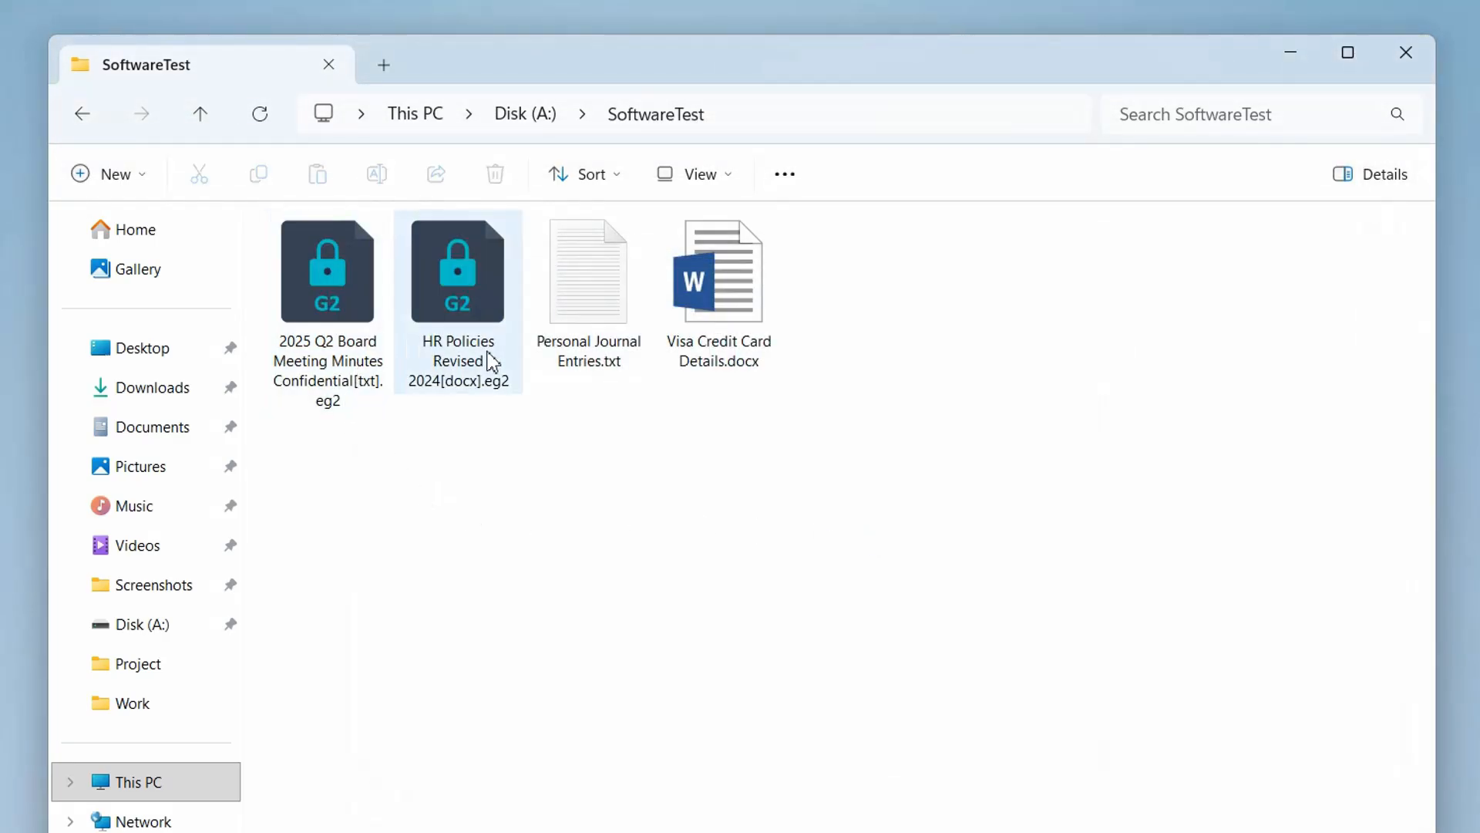
Encrypt Personal Journal Entries.txt and Visa Credit Card Details.docx with the Personal group
{"action": "left_click_drag", "start_coordinate": [592, 444], "coordinate": [736, 324]}
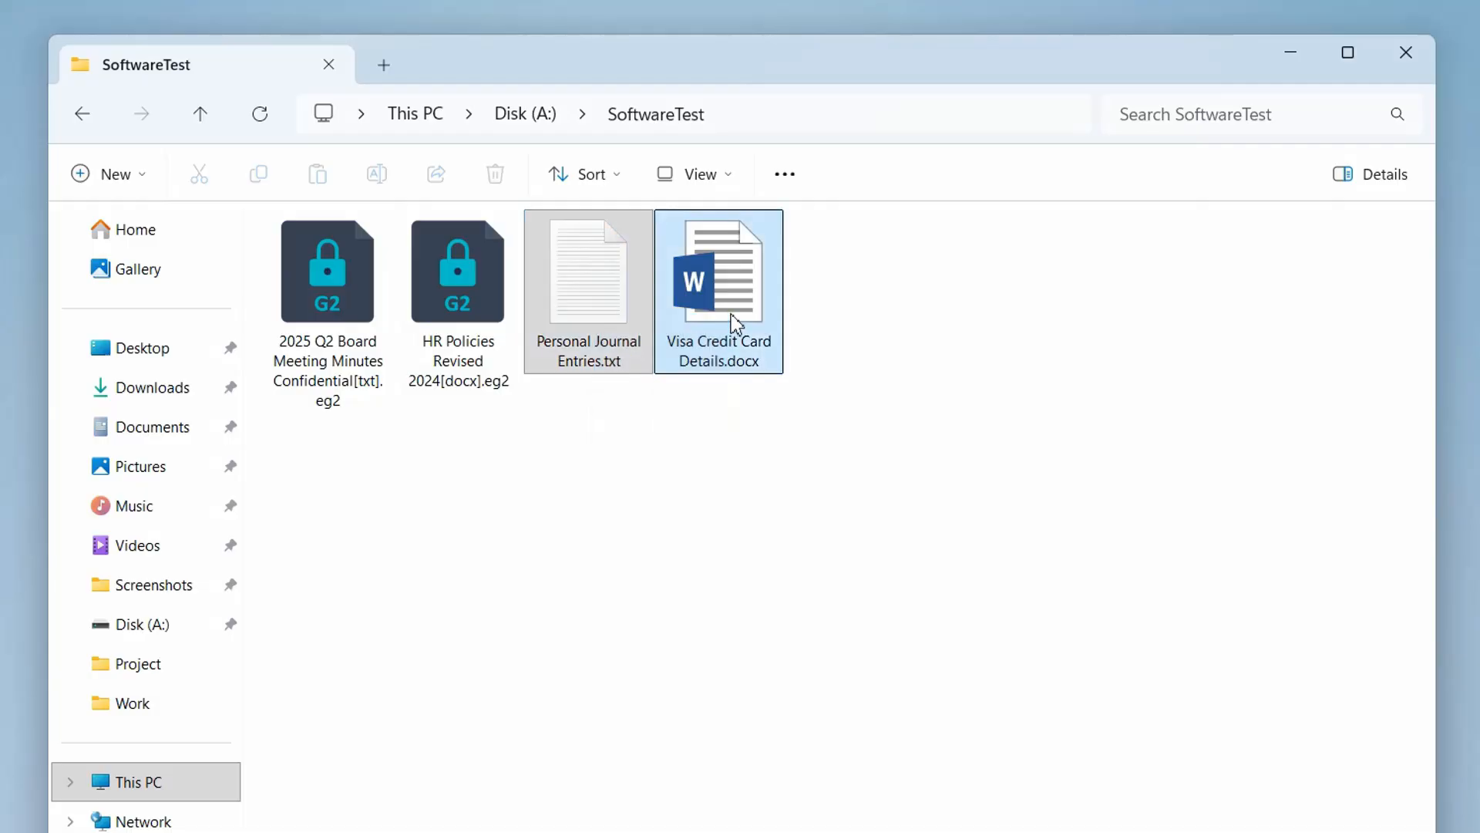
{"action": "right_click", "coordinate": [736, 324]}
{"action": "left_click", "coordinate": [854, 707]}
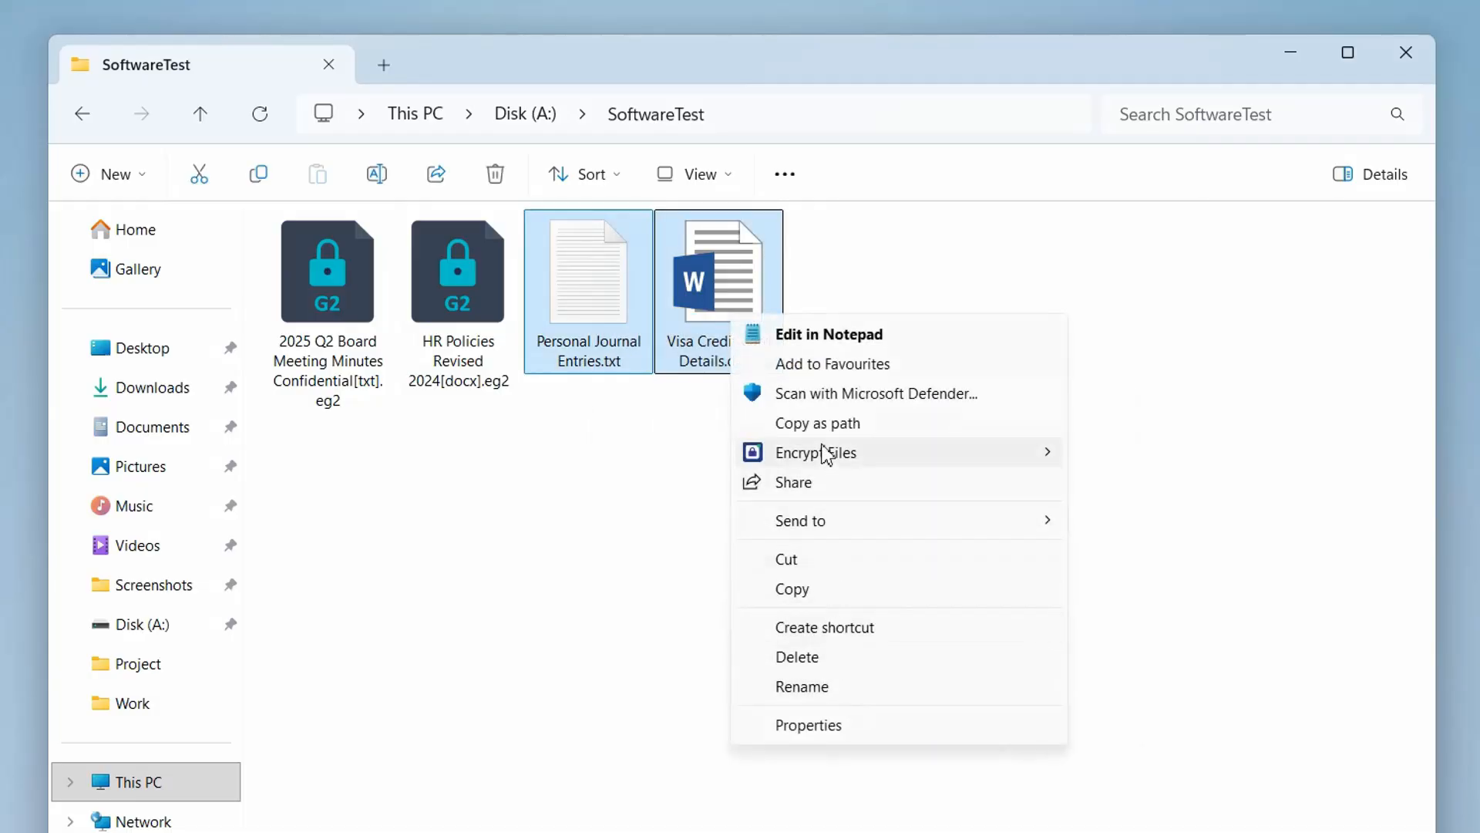
{"action": "mouse_move", "coordinate": [826, 454]}
{"action": "left_click", "coordinate": [1120, 487]}
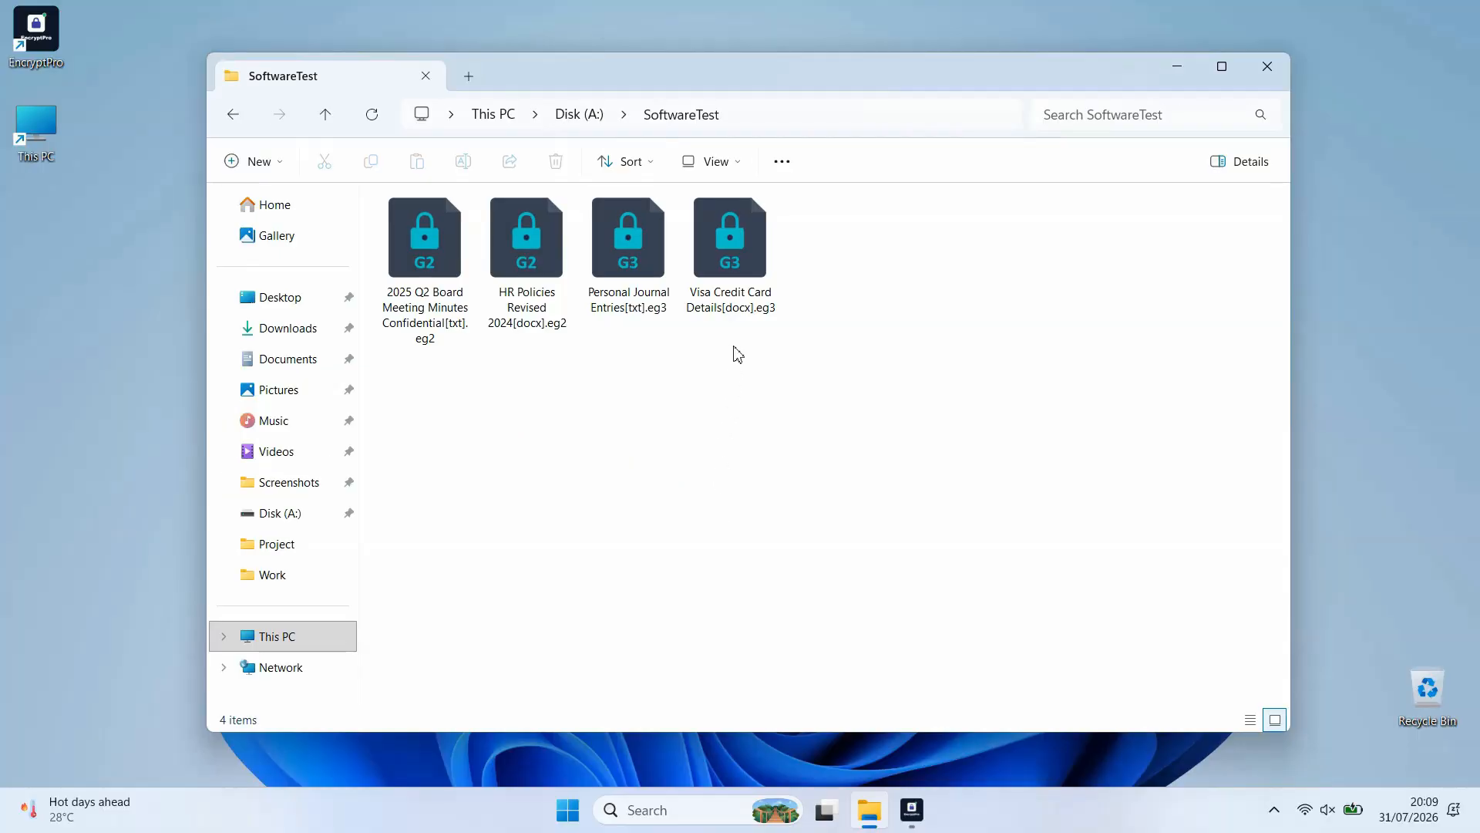
Decrypt the Visa Credit Card Details file by entering the Personal group's password
{"action": "right_click", "coordinate": [722, 342]}
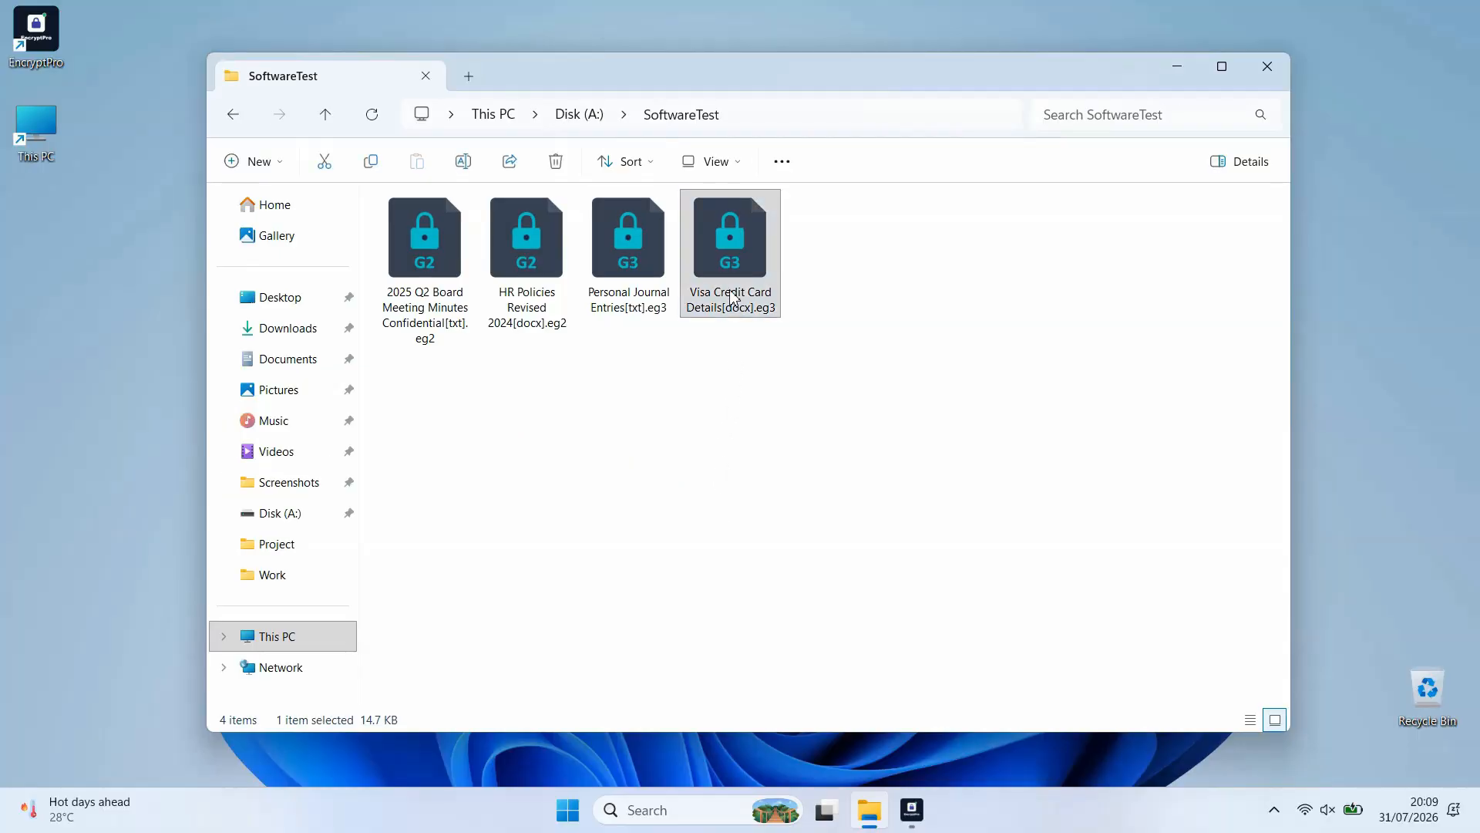
{"action": "left_click", "coordinate": [848, 660]}
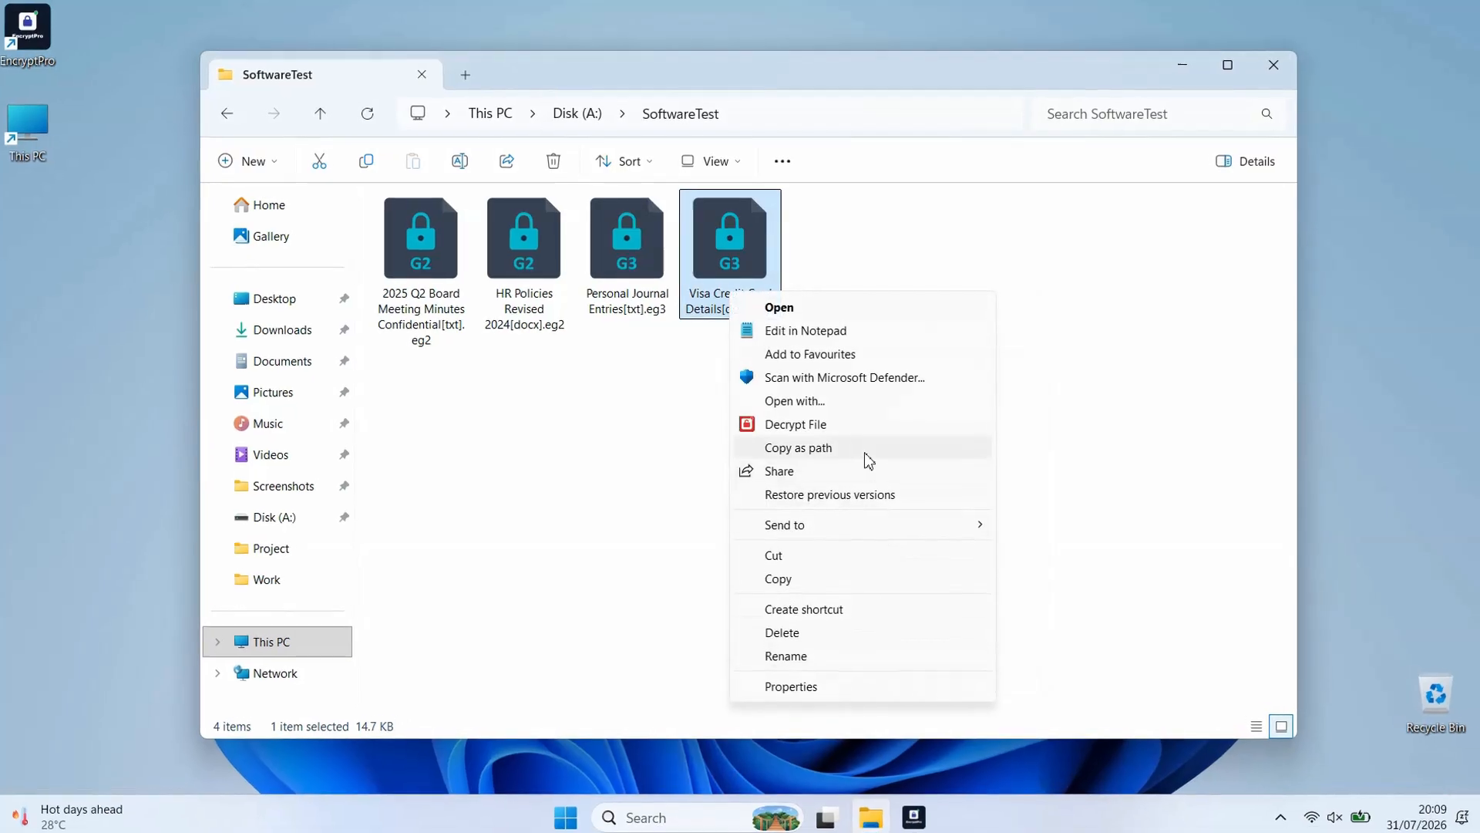
{"action": "left_click", "coordinate": [867, 468]}
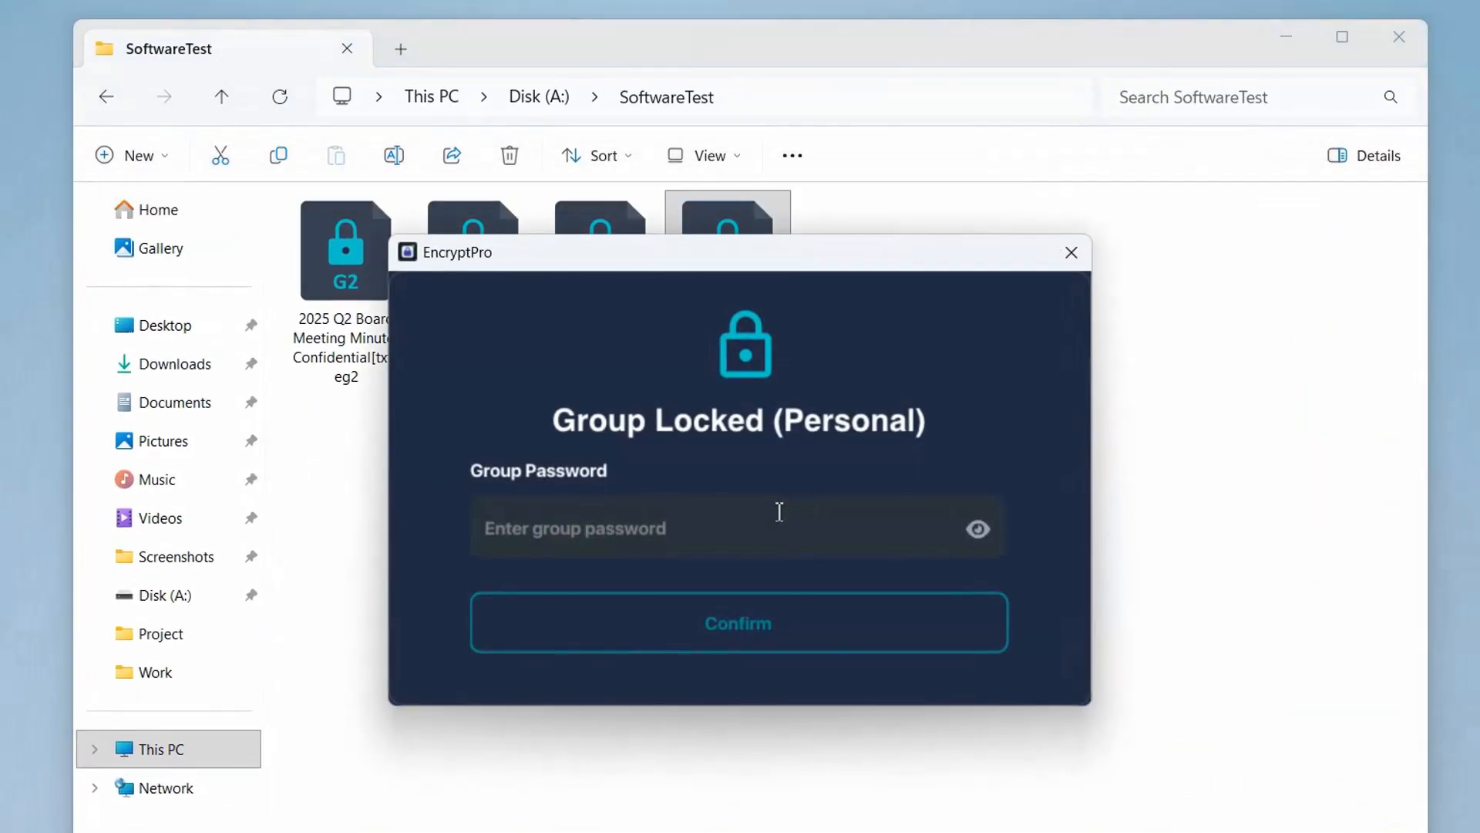
{"action": "left_click", "coordinate": [776, 520]}
{"action": "type", "text": "********"}
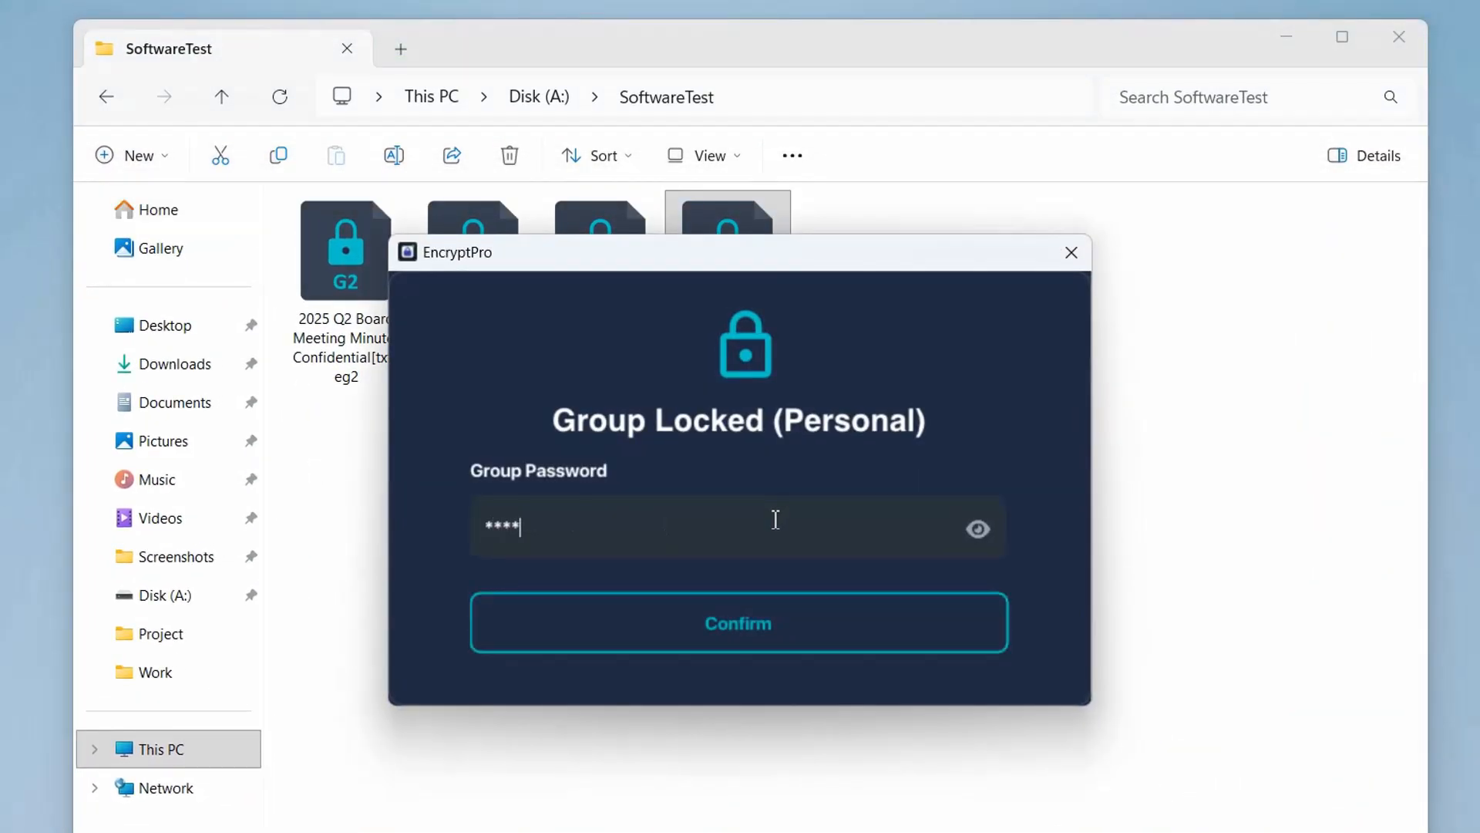
{"action": "left_click", "coordinate": [770, 630]}
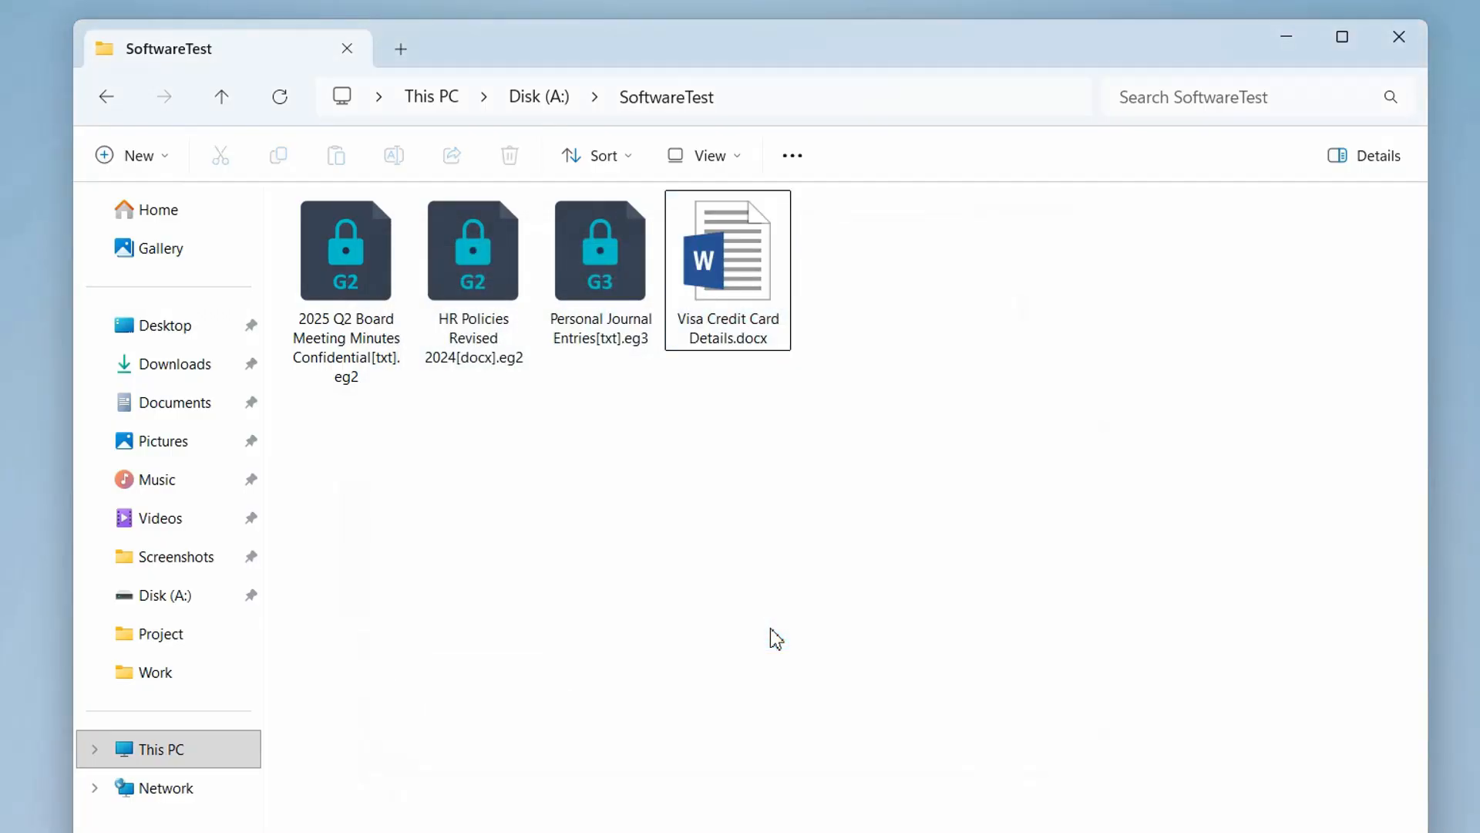
Open the decrypted Visa Credit Card Details.docx in Word, look through its contents and close it
{"action": "double_click", "coordinate": [732, 291]}
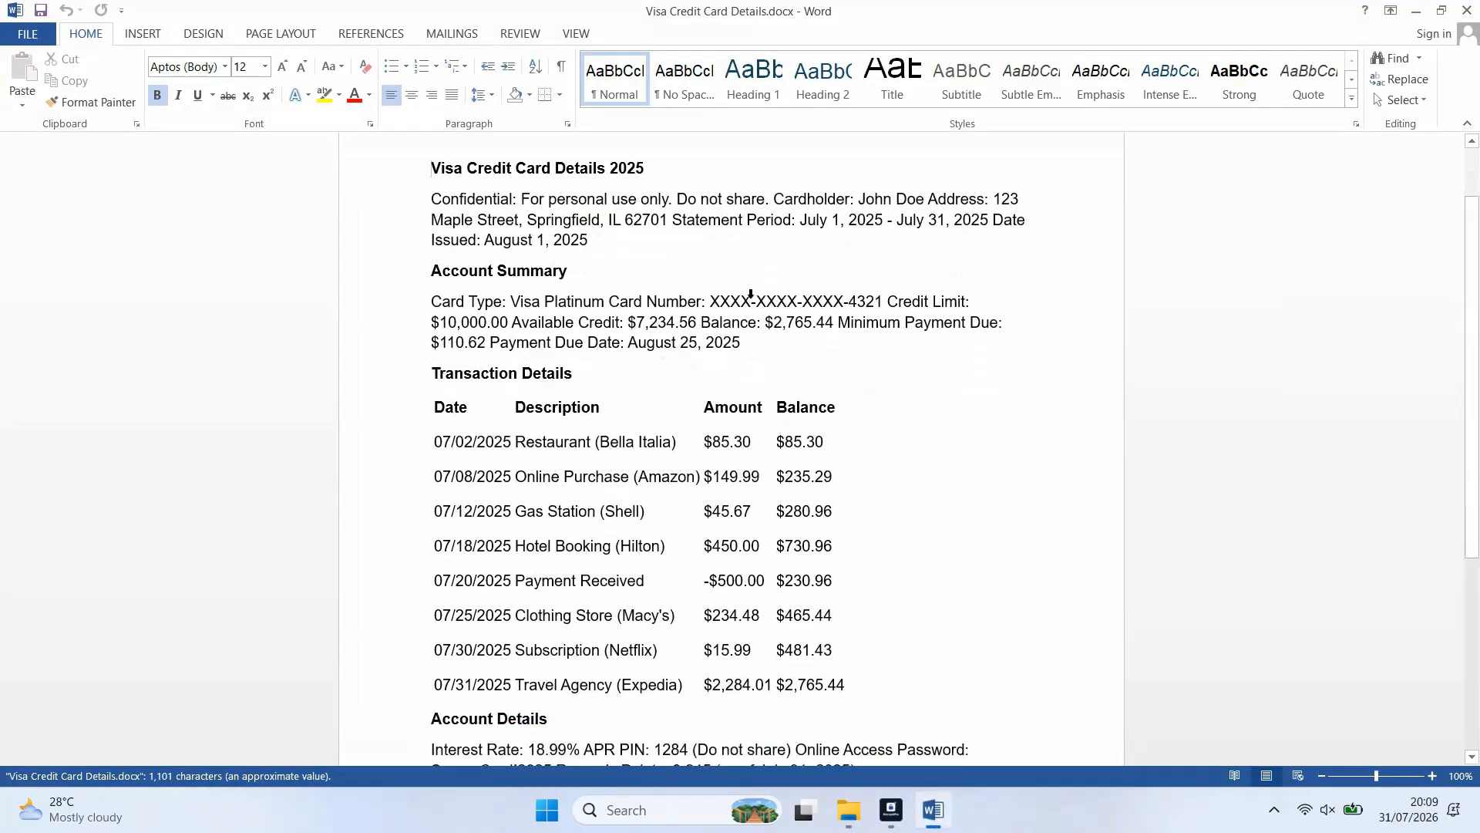
{"action": "scroll", "coordinate": [741, 347], "scroll_direction": "down", "scroll_amount": 8}
{"action": "left_click", "coordinate": [1465, 11]}
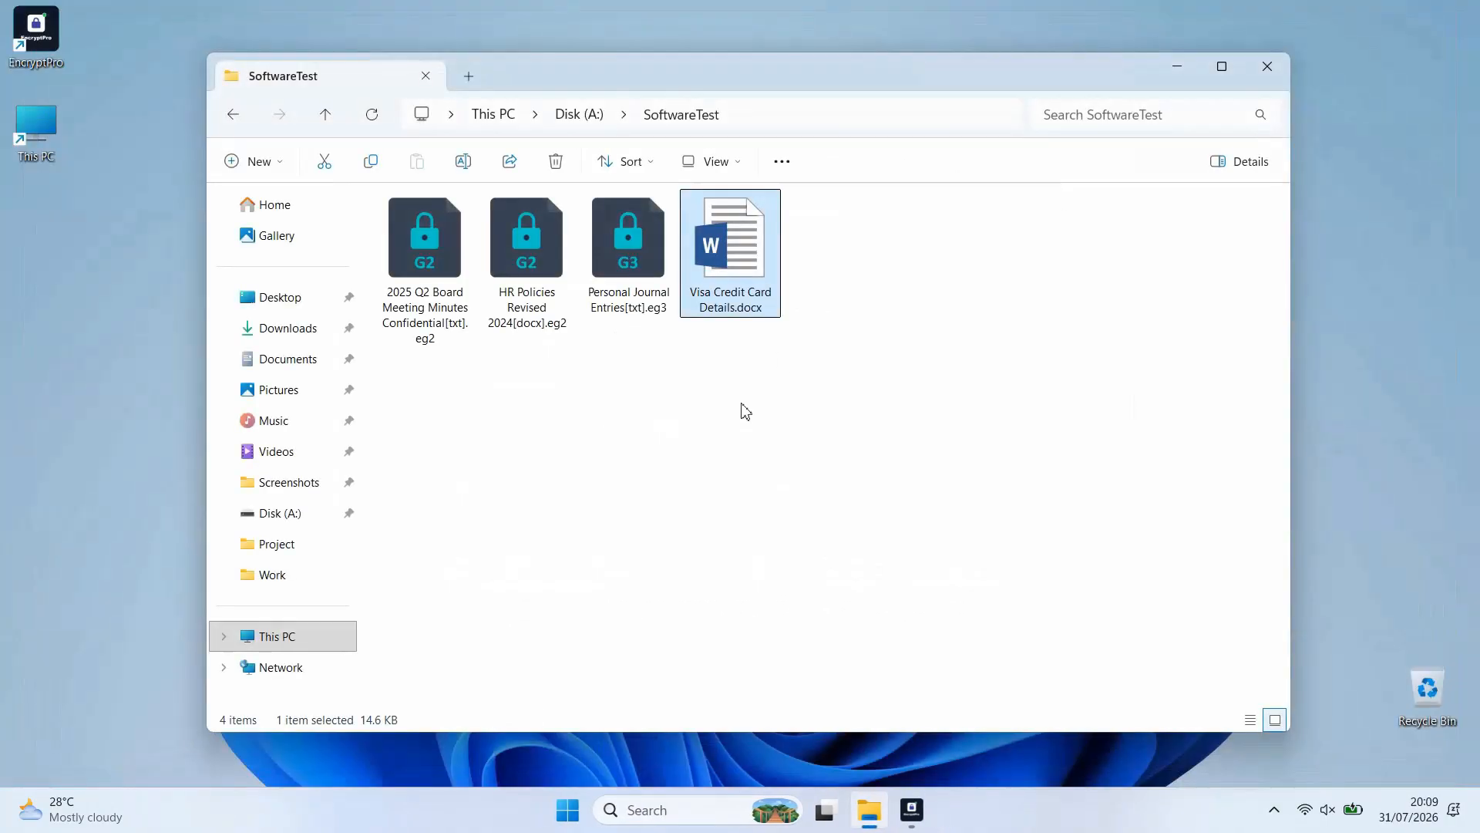
Try to decrypt the two Work group files and the Personal Journal Entries file together
{"action": "left_click", "coordinate": [732, 412]}
{"action": "left_click_drag", "start_coordinate": [599, 423], "coordinate": [449, 271]}
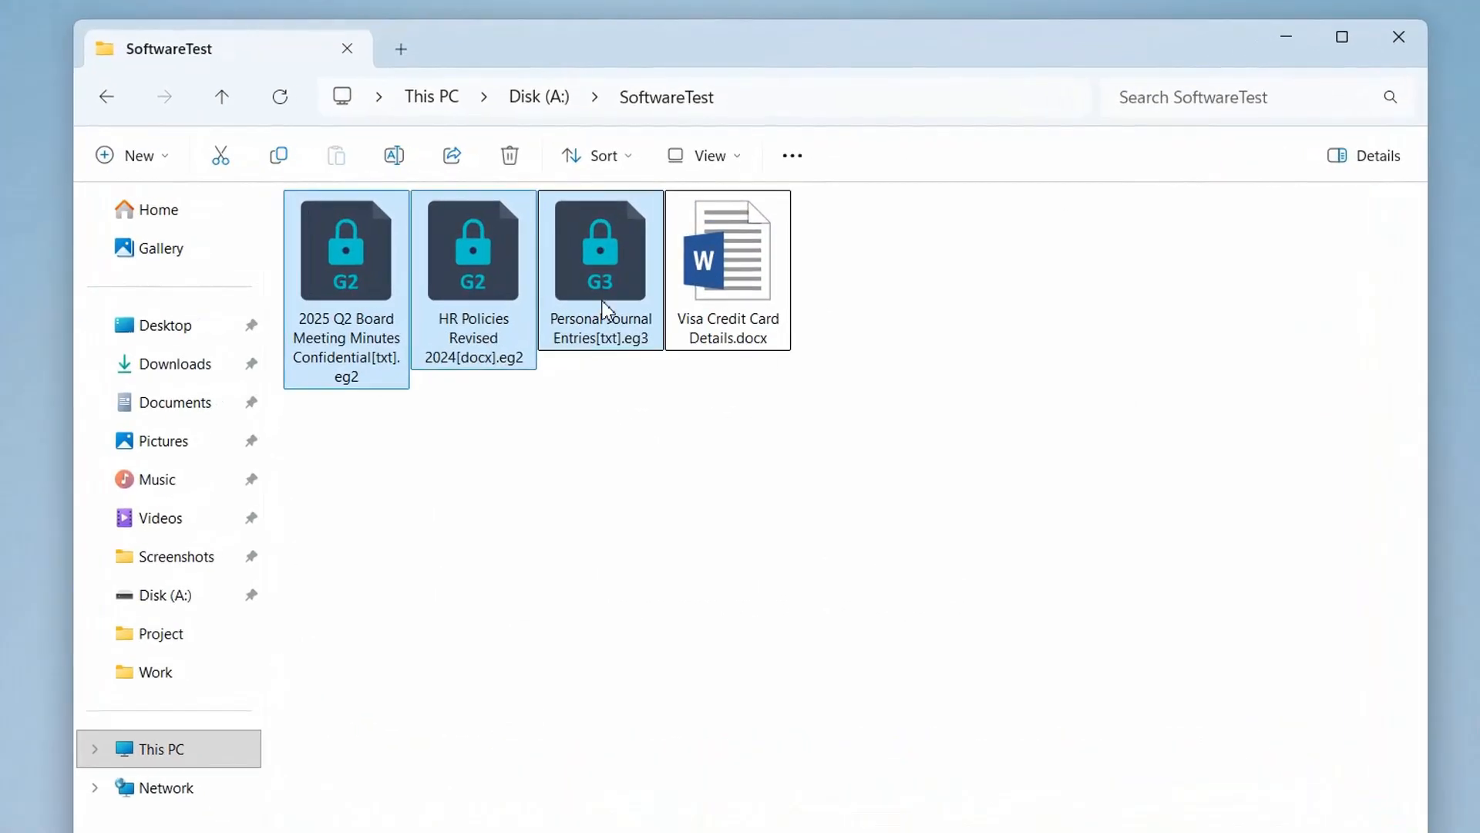
{"action": "right_click", "coordinate": [629, 281]}
{"action": "left_click", "coordinate": [711, 627]}
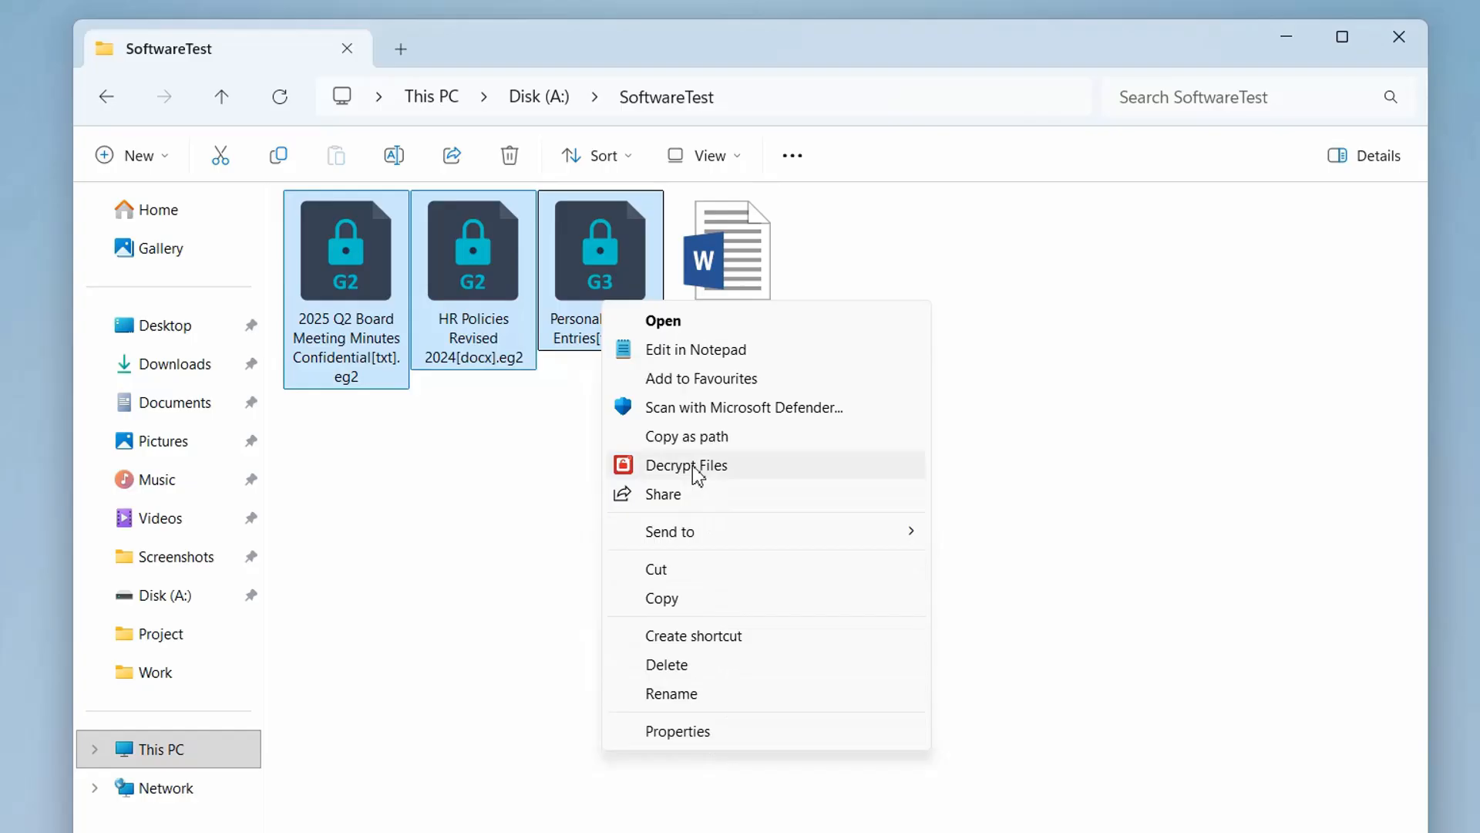
{"action": "left_click", "coordinate": [693, 467]}
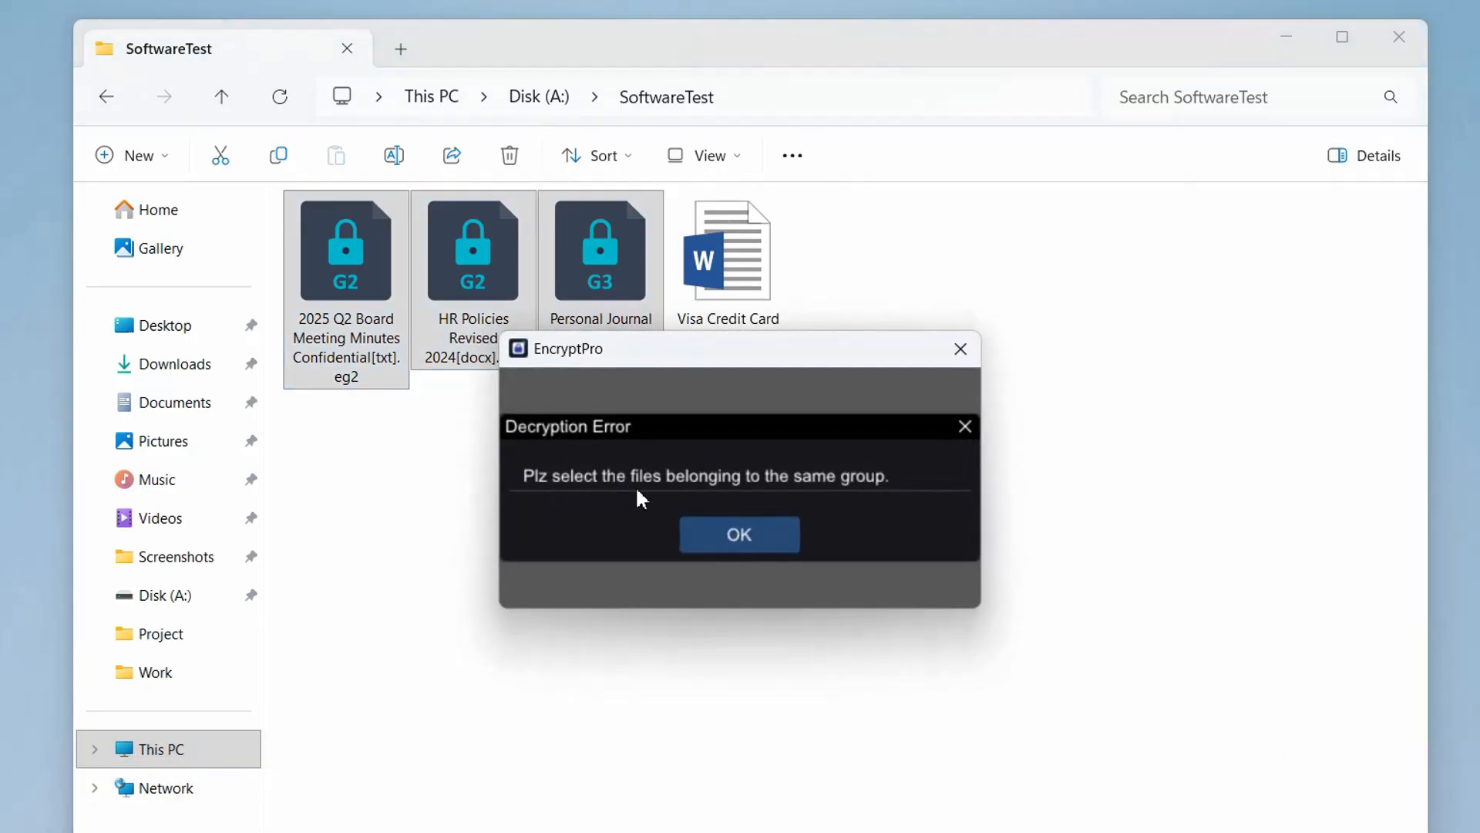
{"action": "left_click", "coordinate": [749, 535]}
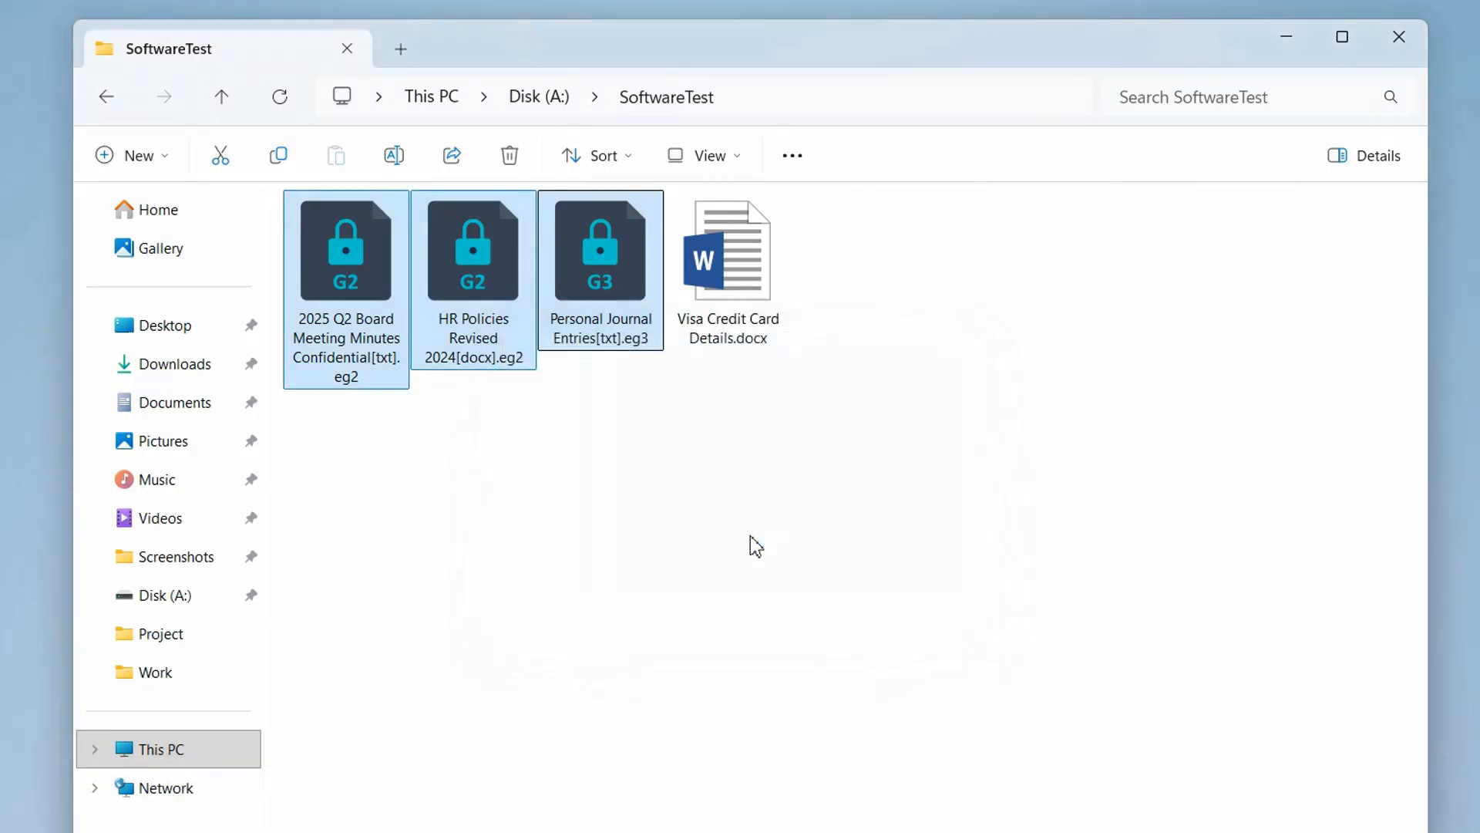
Try to open the encrypted 2025 Q2 Board Meeting Minutes and HR Policies files, dismissing each request for the Work group password
{"action": "left_click", "coordinate": [444, 315]}
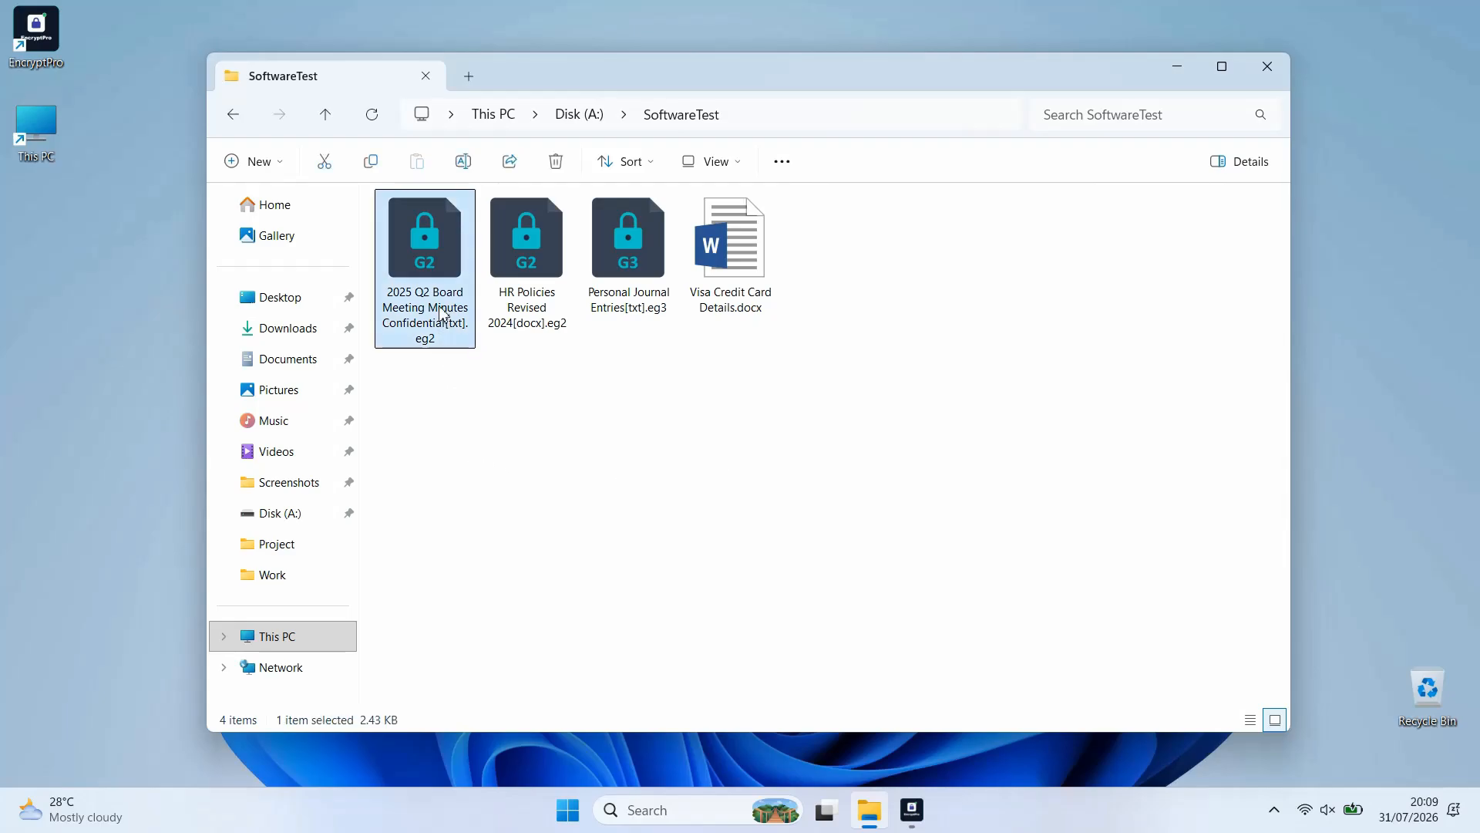
{"action": "double_click", "coordinate": [444, 315]}
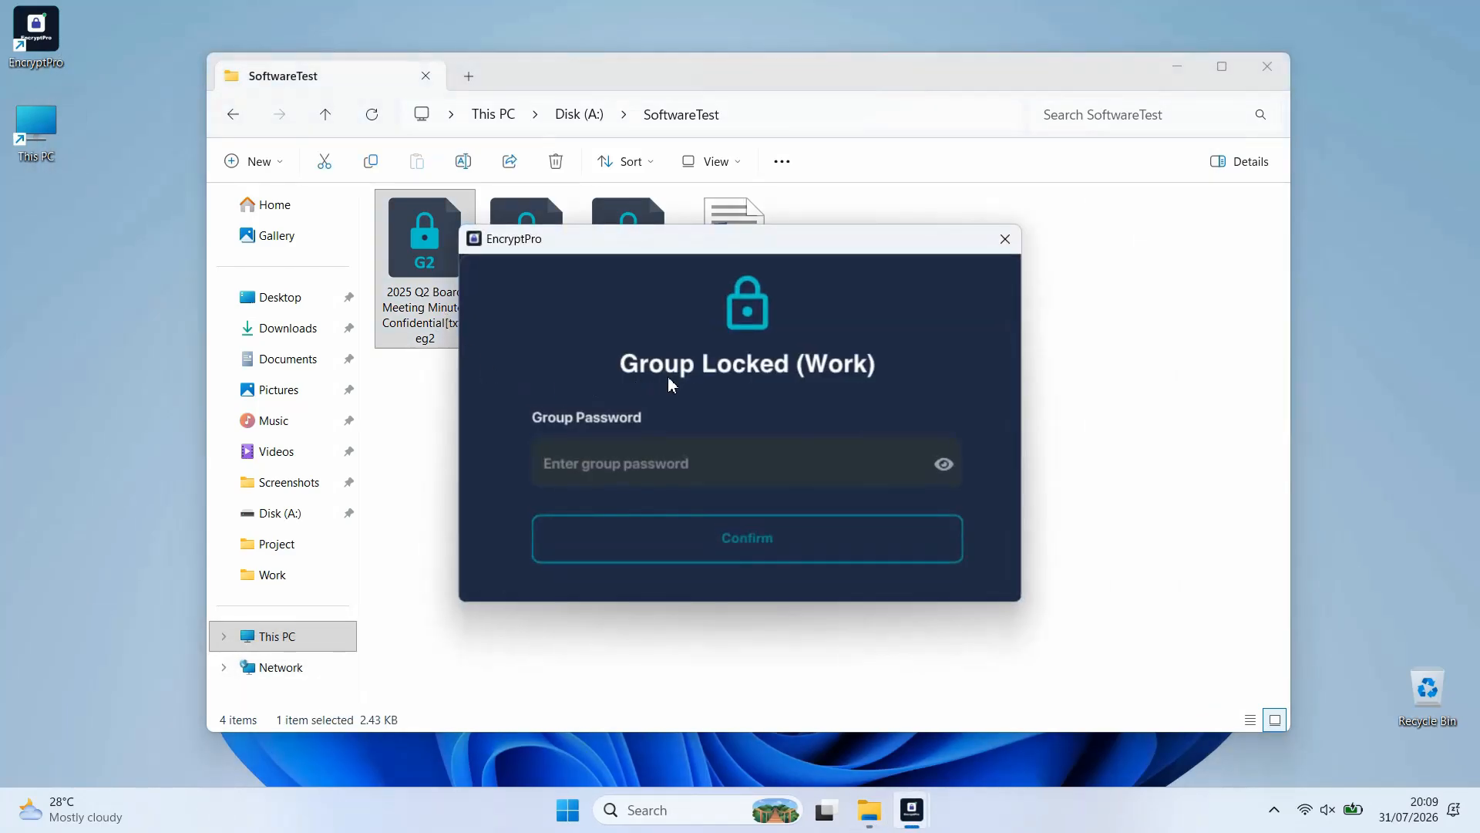
{"action": "left_click", "coordinate": [1004, 238]}
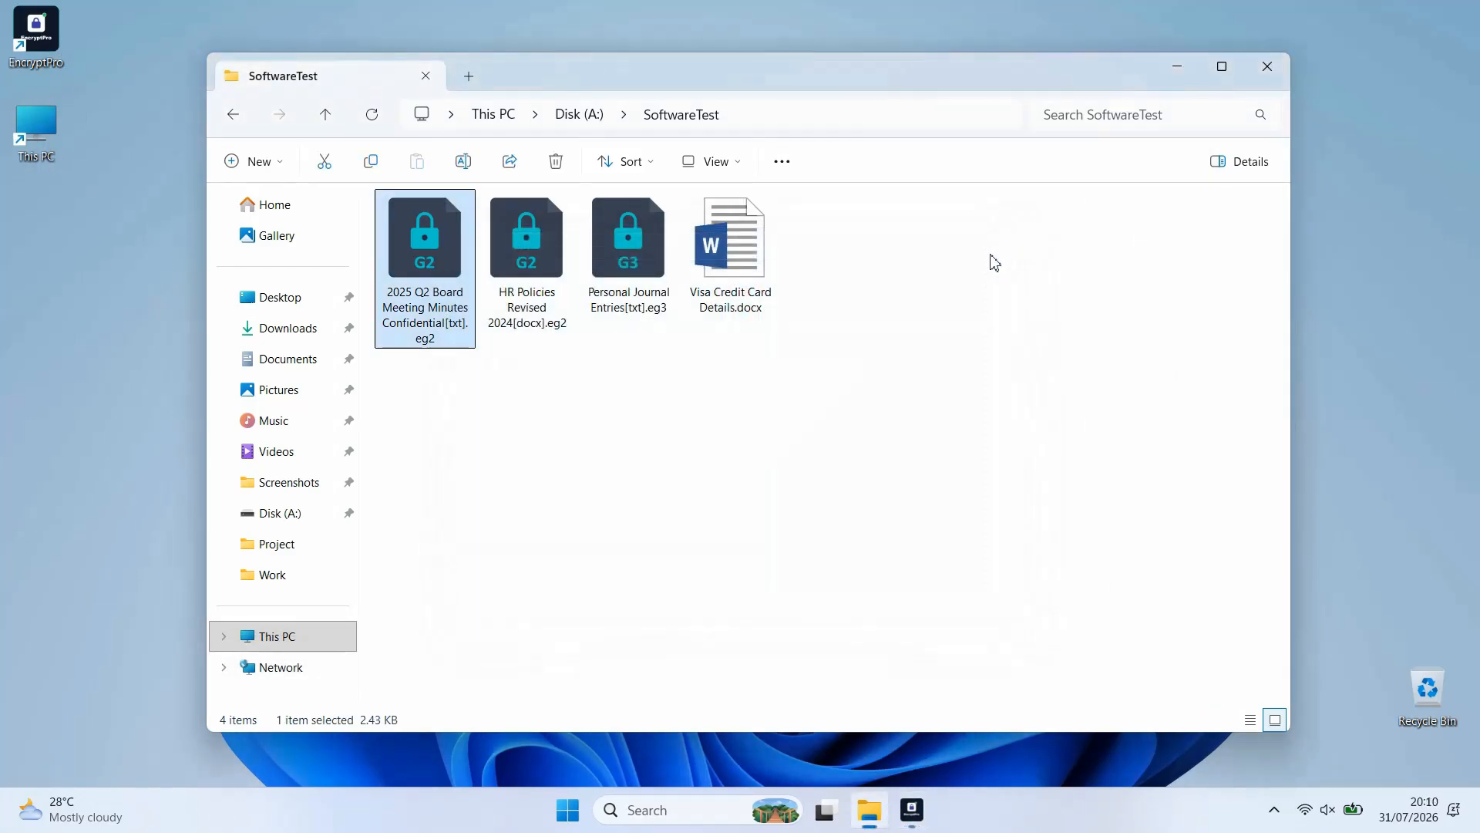
{"action": "double_click", "coordinate": [522, 312]}
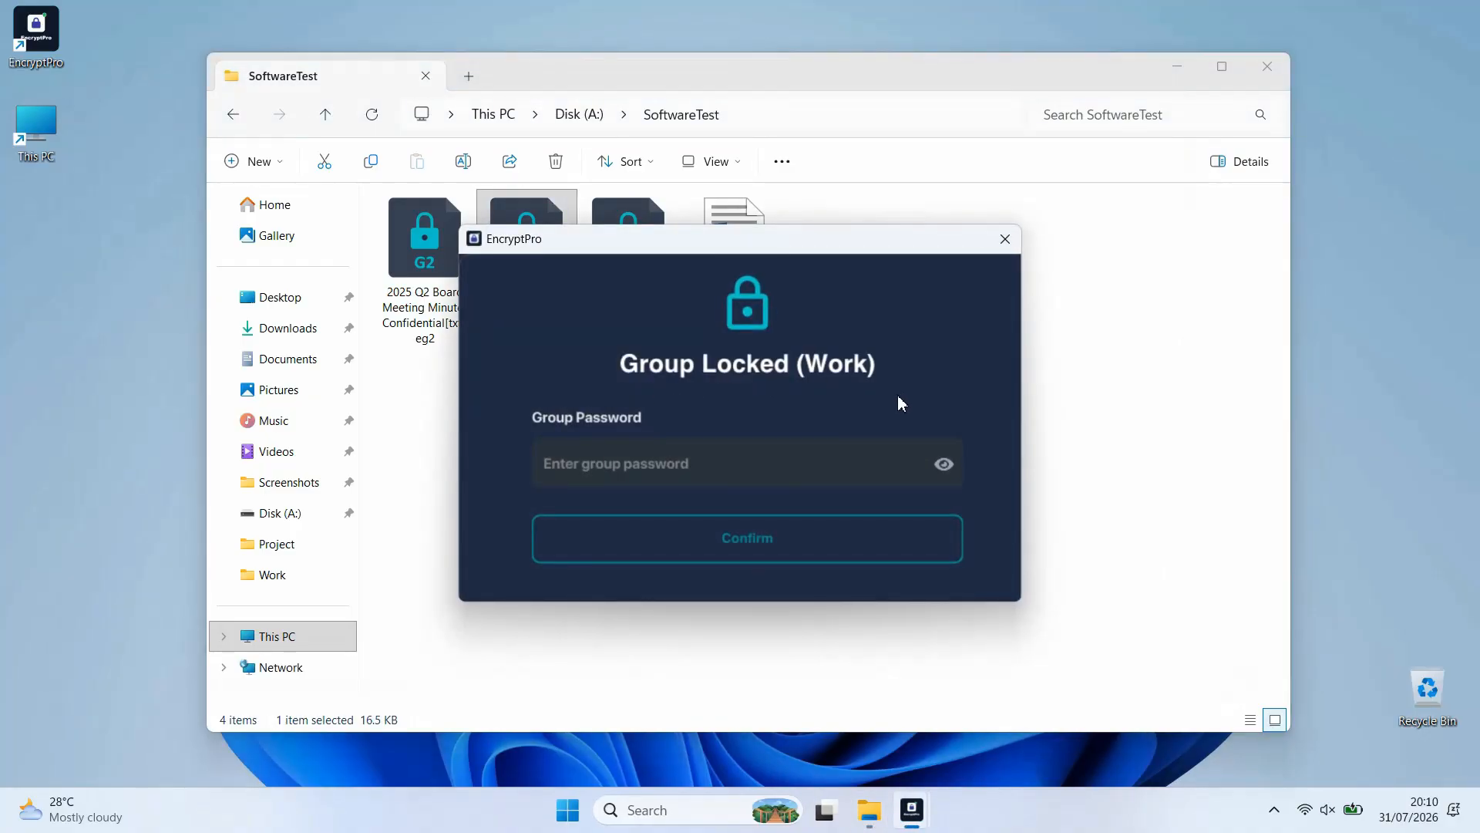
{"action": "left_click", "coordinate": [1004, 239]}
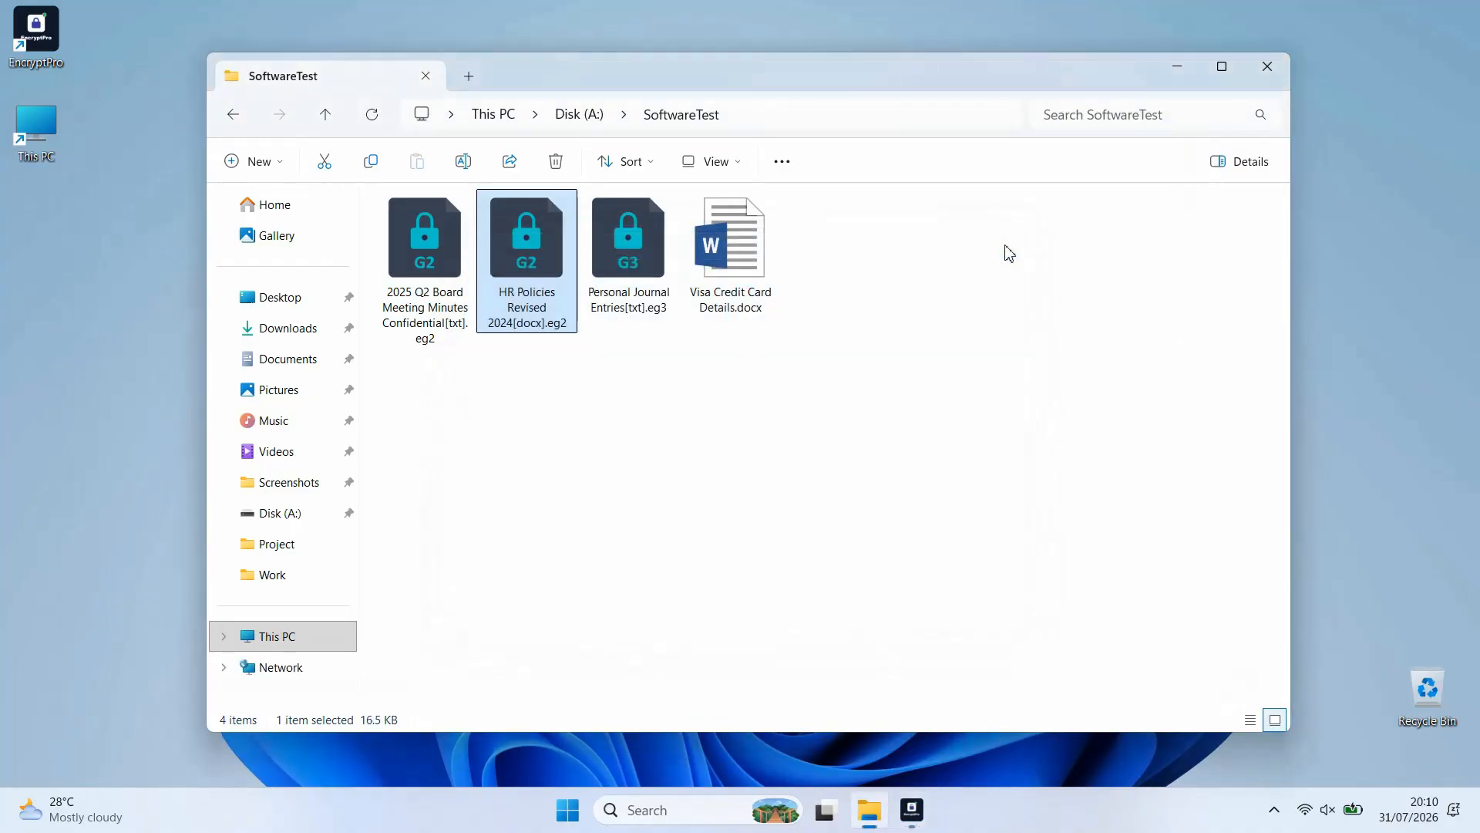
Switch to EncryptPro and unlock the Work group in the group settings by entering the master password, then return to the SoftwareTest folder
{"action": "left_click", "coordinate": [912, 810]}
{"action": "left_click", "coordinate": [316, 331]}
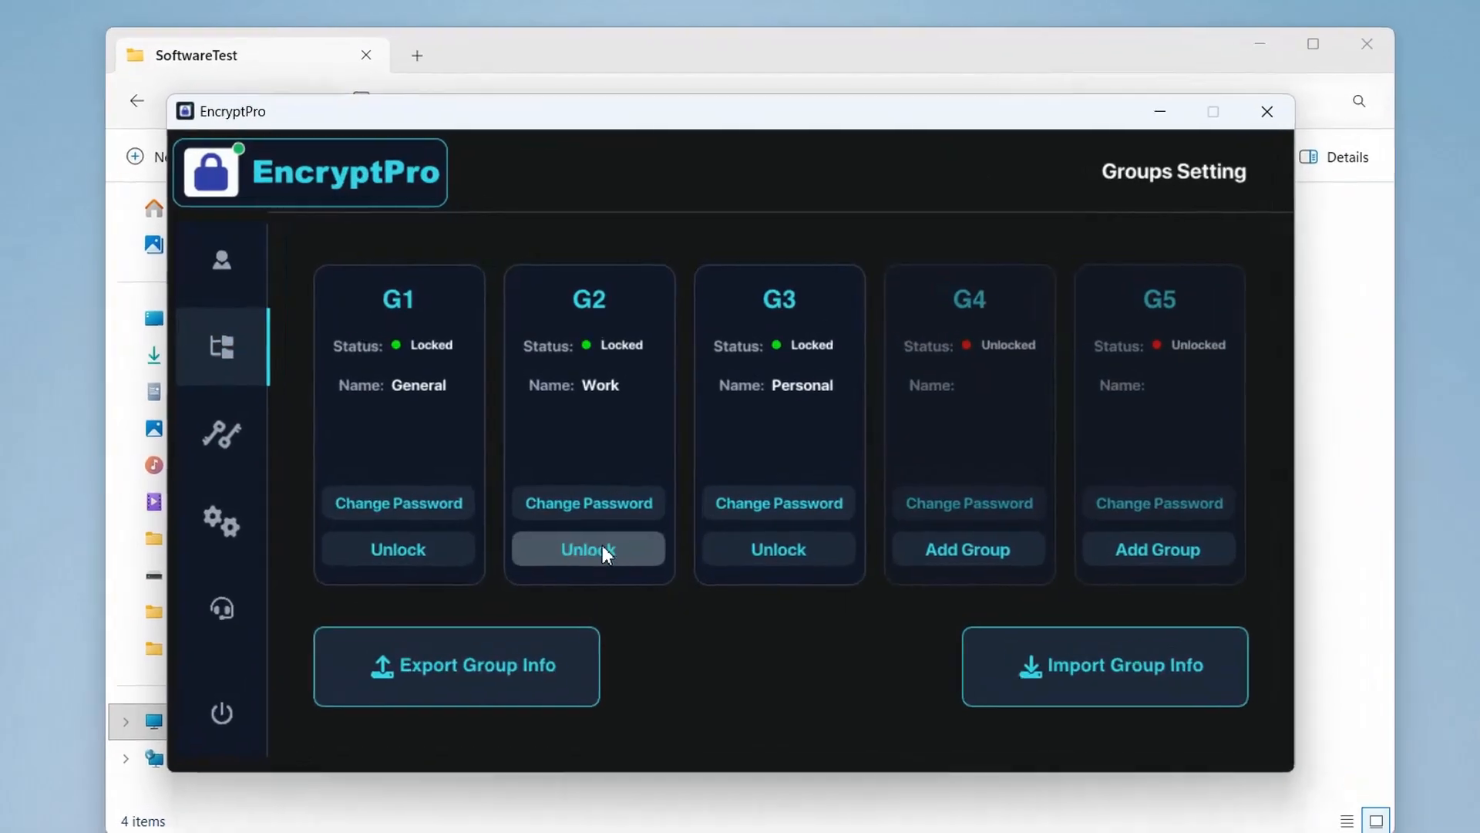
{"action": "left_click", "coordinate": [613, 491]}
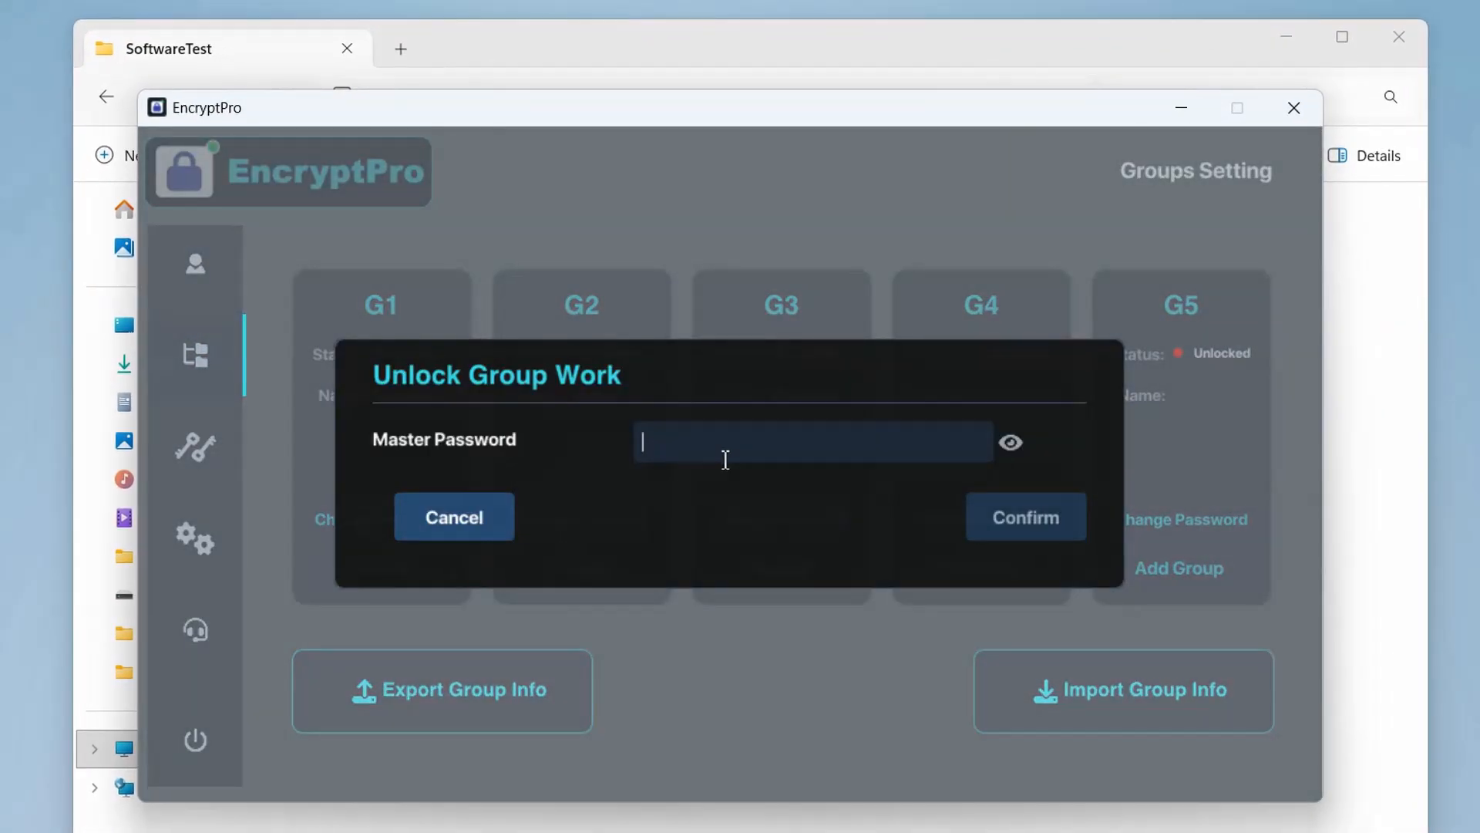
{"action": "type", "text": "*******"}
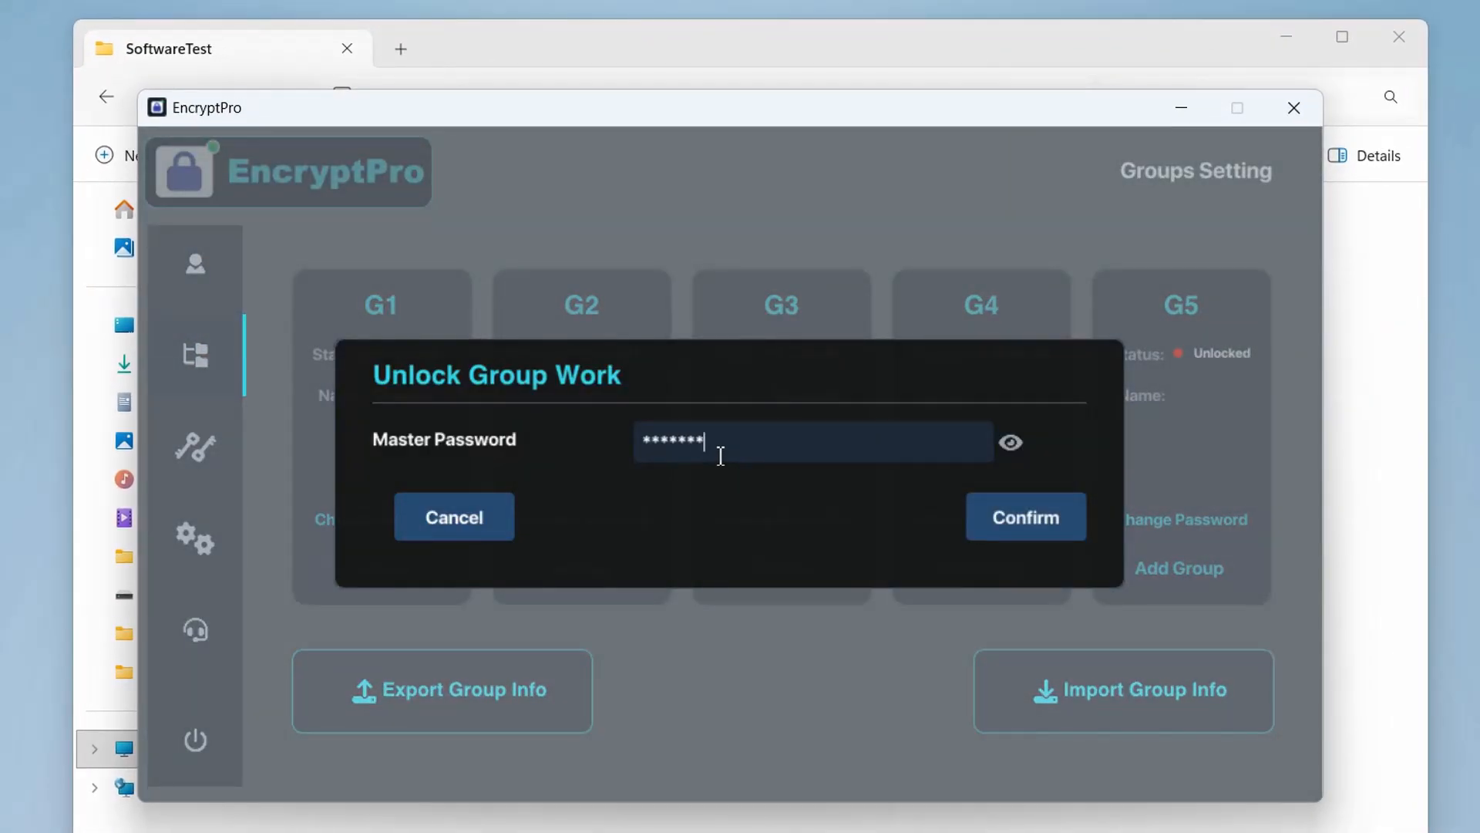
{"action": "type", "text": "**"}
{"action": "left_click", "coordinate": [1035, 537]}
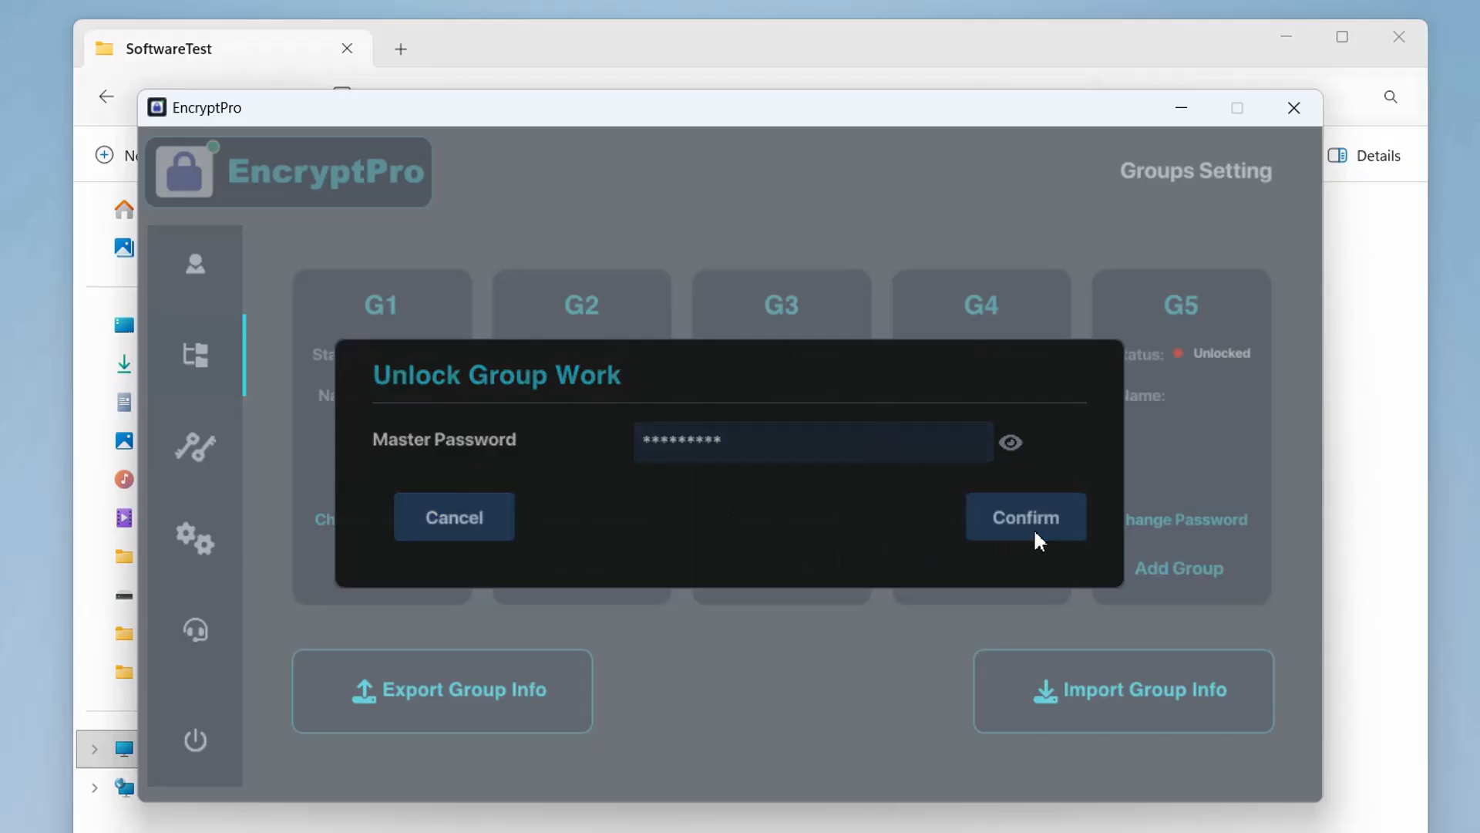
{"action": "left_click", "coordinate": [868, 536]}
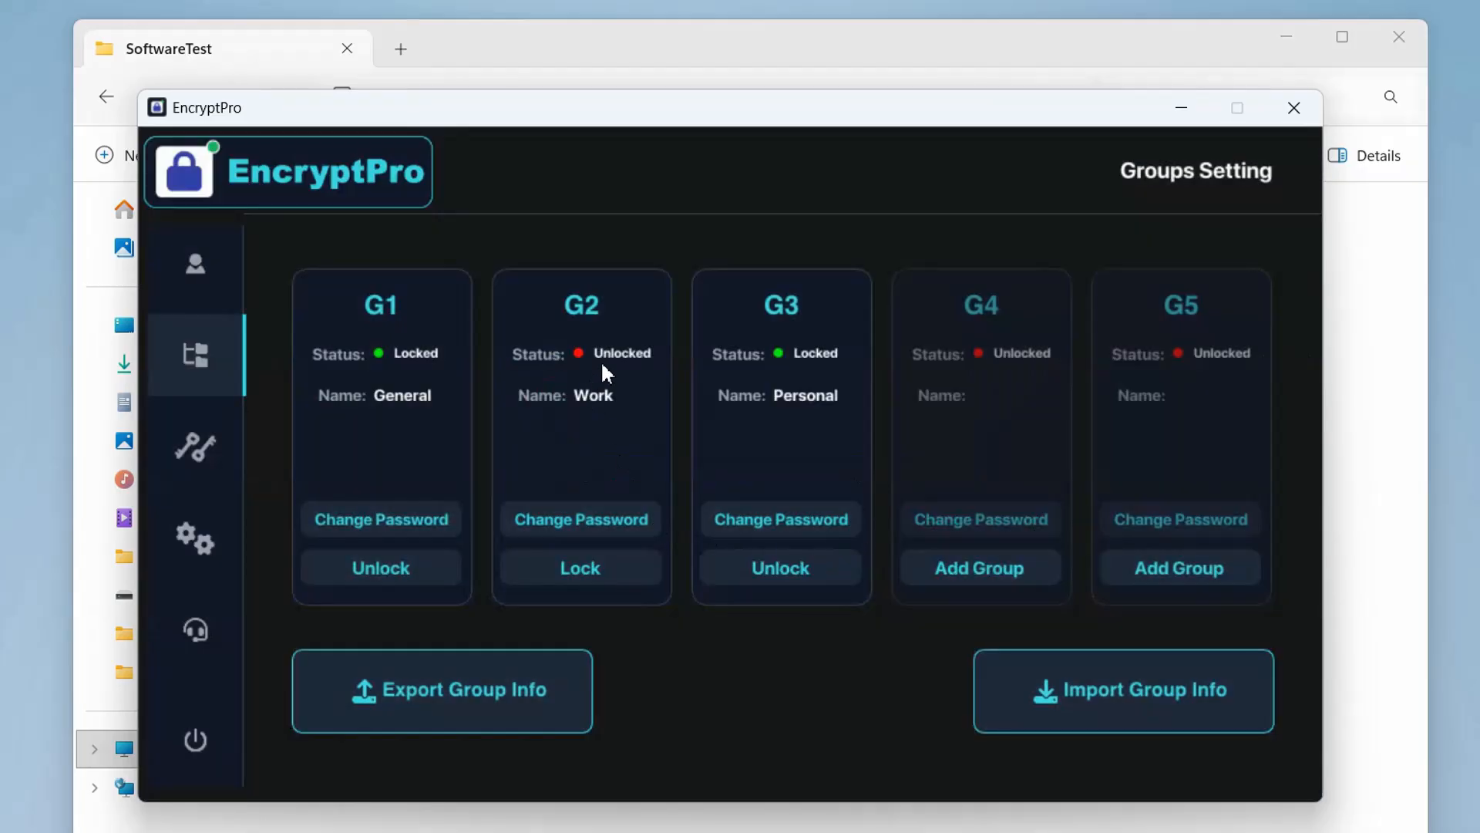
{"action": "left_click", "coordinate": [1395, 468]}
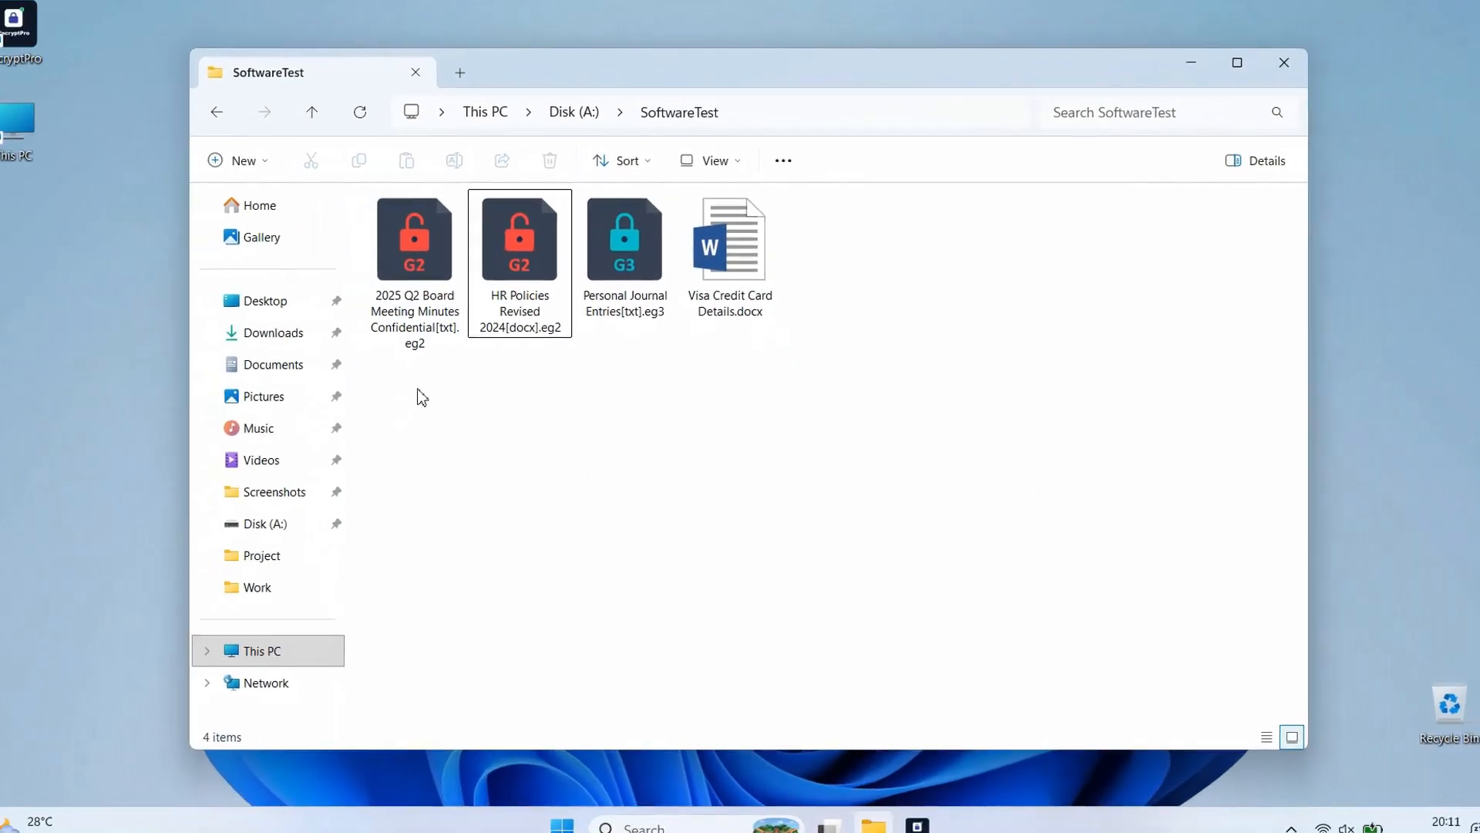
Open the encrypted HR Policies Revised 2024 file in Word, look through it and close it without re-encrypting
{"action": "double_click", "coordinate": [529, 311]}
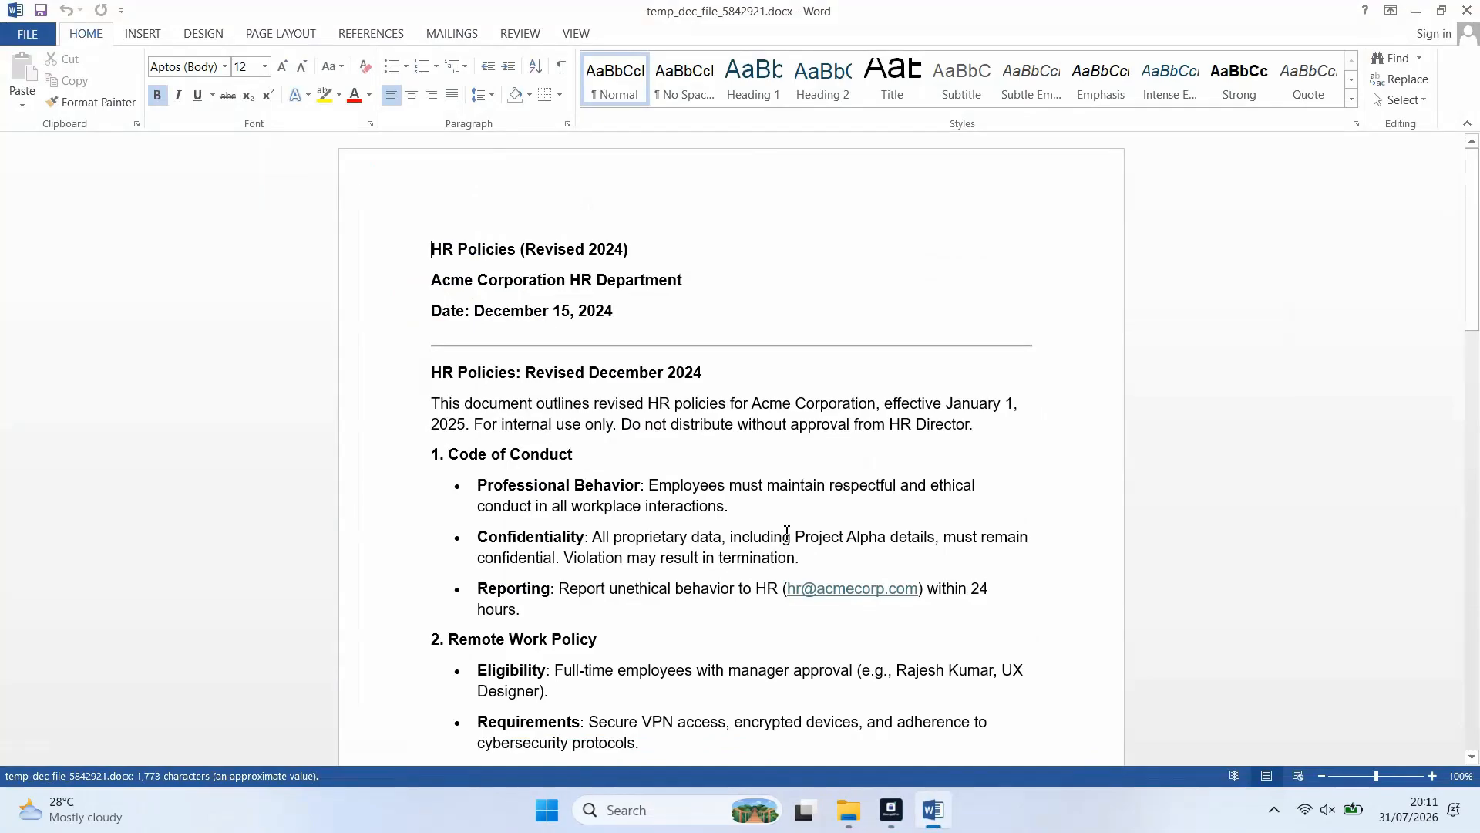
{"action": "scroll", "coordinate": [786, 532], "scroll_direction": "down", "scroll_amount": 5}
{"action": "scroll", "coordinate": [787, 532], "scroll_direction": "down", "scroll_amount": 15}
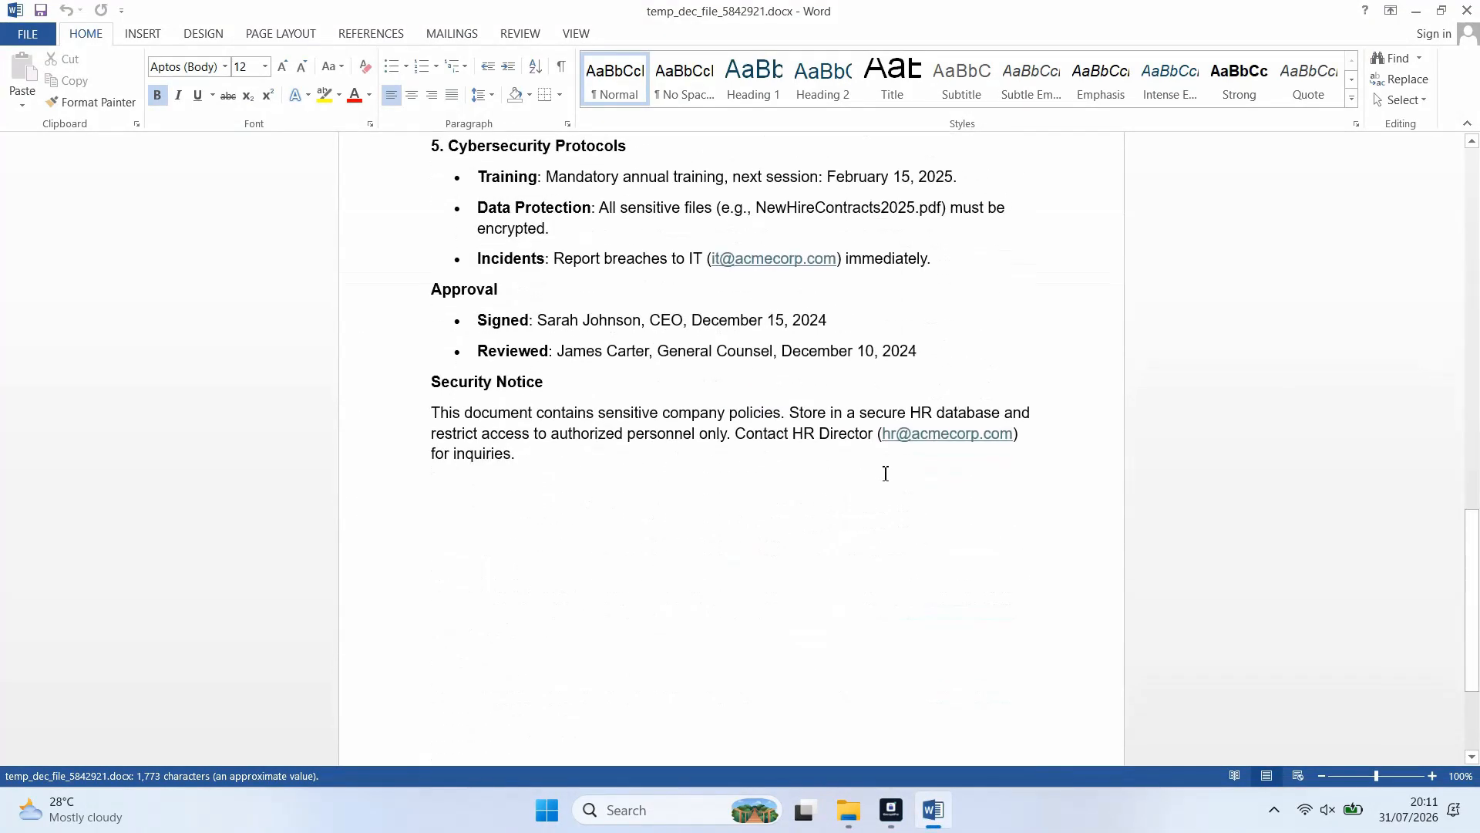
{"action": "left_click", "coordinate": [1467, 11]}
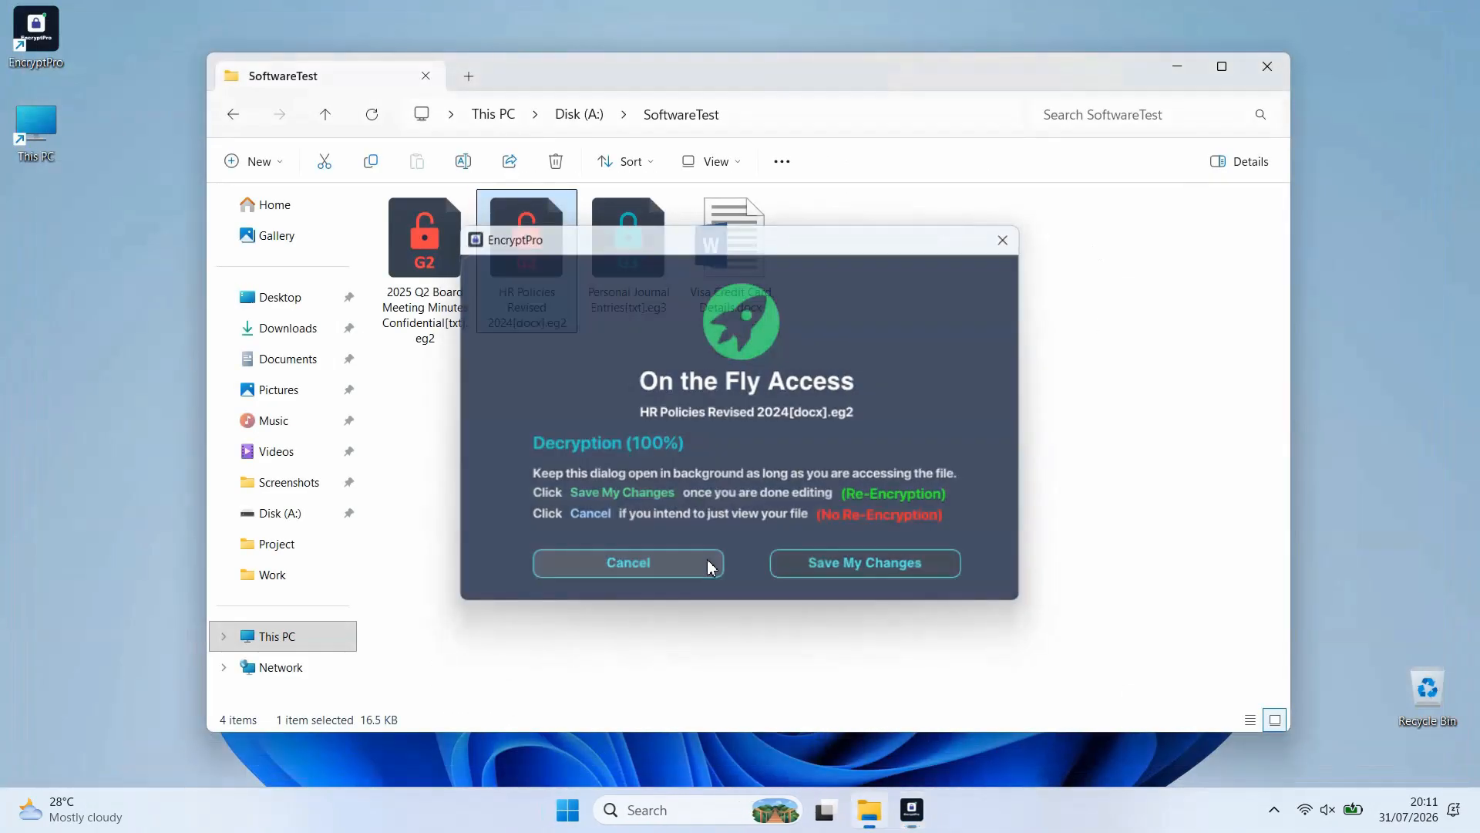
{"action": "left_click", "coordinate": [706, 564]}
Open the encrypted 2025 Q2 Board Meeting Minutes file in Notepad, look through it and close it without re-encrypting
{"action": "double_click", "coordinate": [423, 309]}
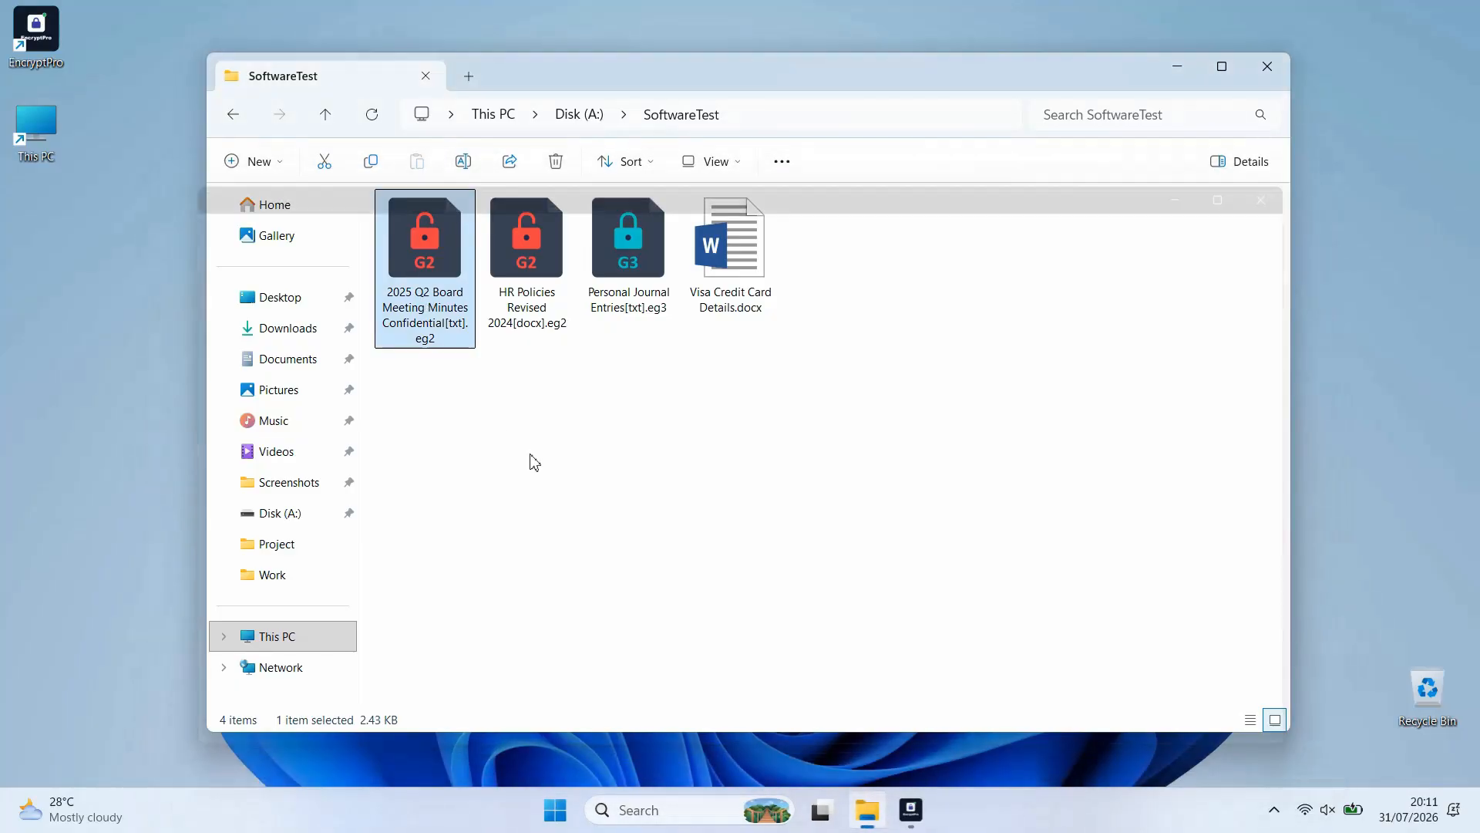
{"action": "scroll", "coordinate": [424, 378], "scroll_direction": "down", "scroll_amount": 10}
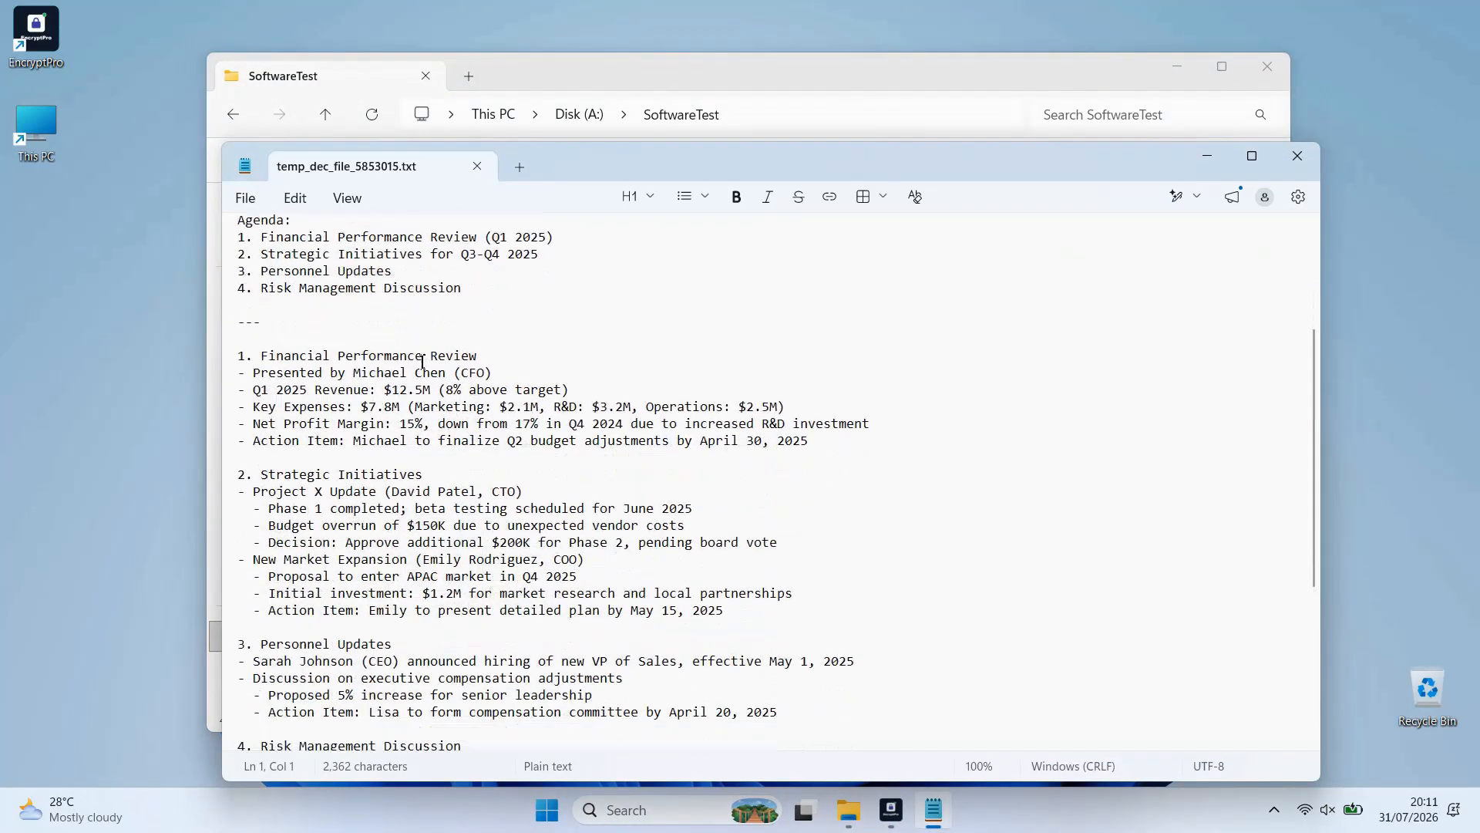
{"action": "scroll", "coordinate": [424, 378], "scroll_direction": "up", "scroll_amount": 10}
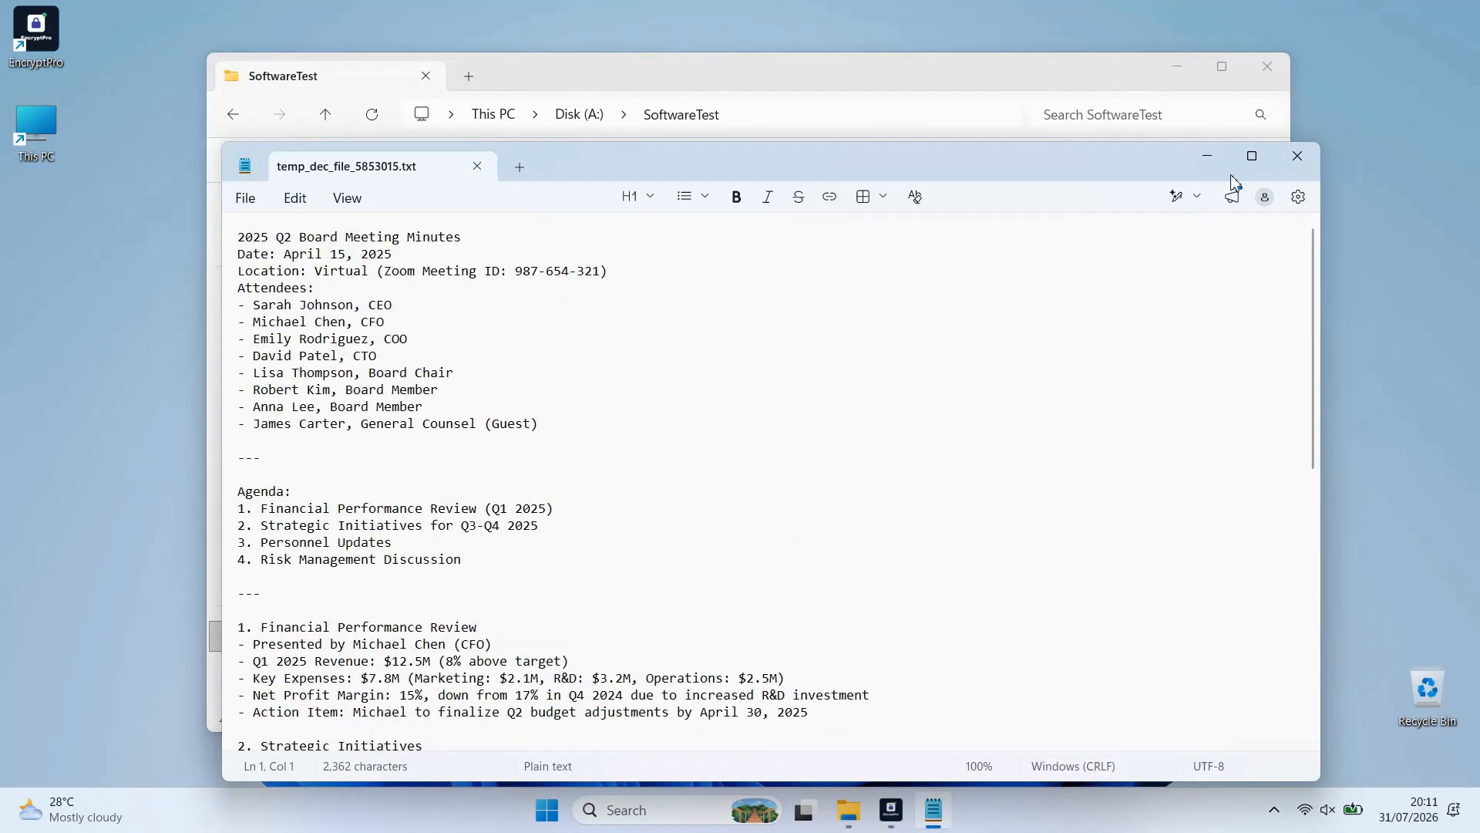
{"action": "left_click", "coordinate": [1297, 157]}
{"action": "left_click", "coordinate": [644, 565]}
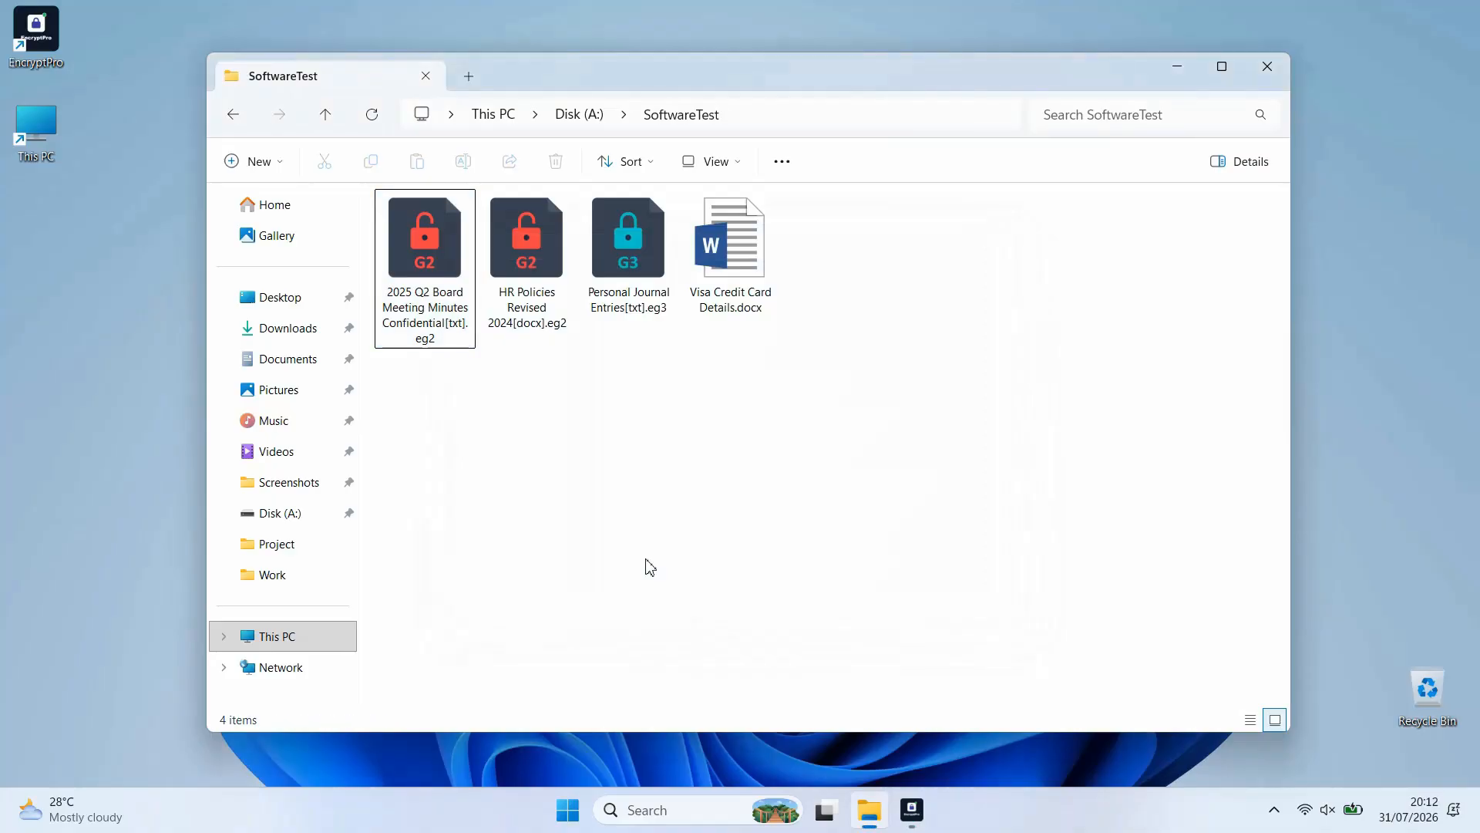
Place EncryptPro beside the SoftwareTest folder, lock the Work group again and bring the folder window to the front
{"action": "left_click_drag", "start_coordinate": [831, 83], "coordinate": [843, 117]}
{"action": "left_click", "coordinate": [1185, 412]}
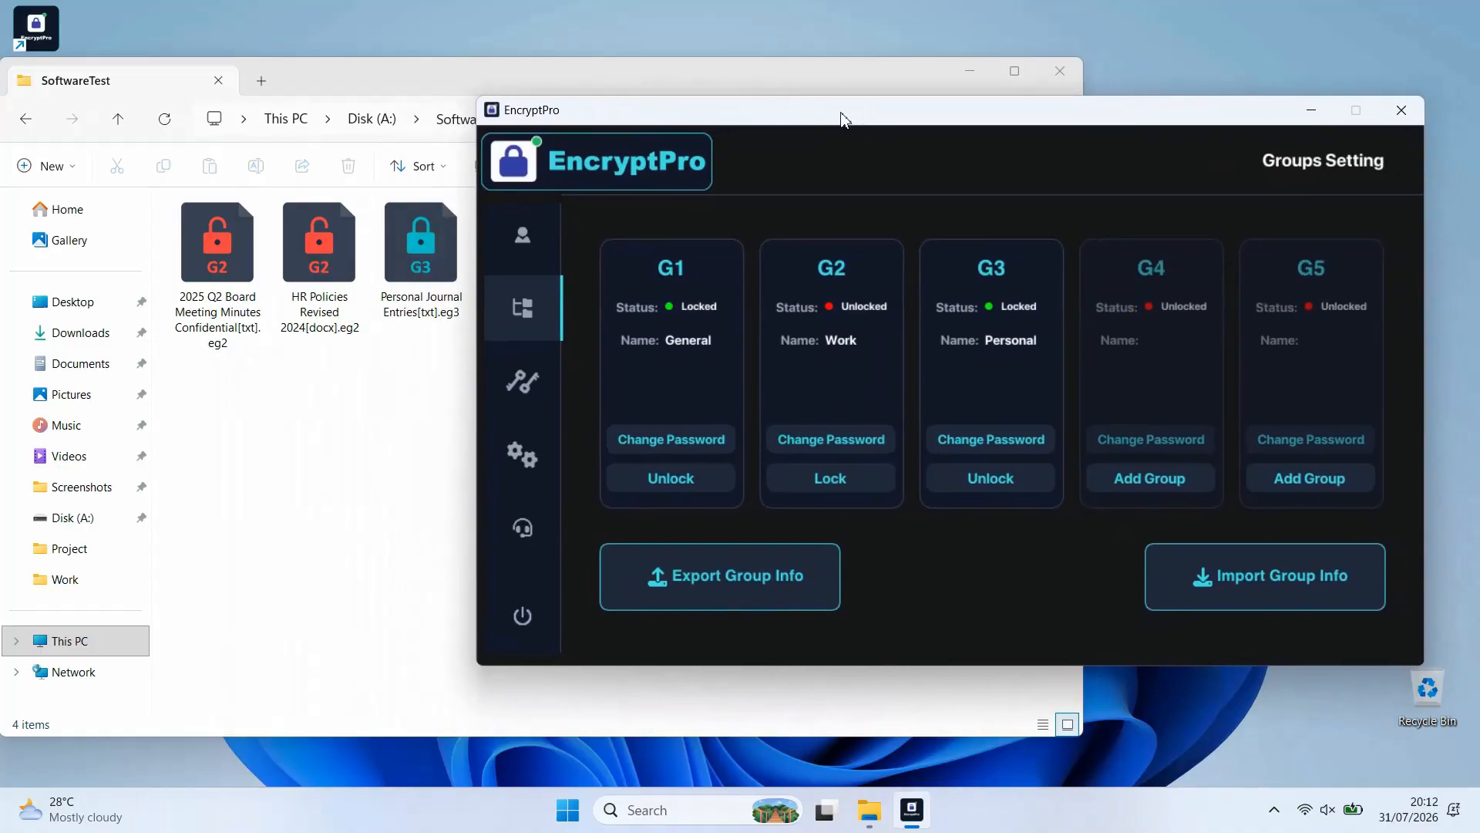
{"action": "left_click", "coordinate": [833, 476]}
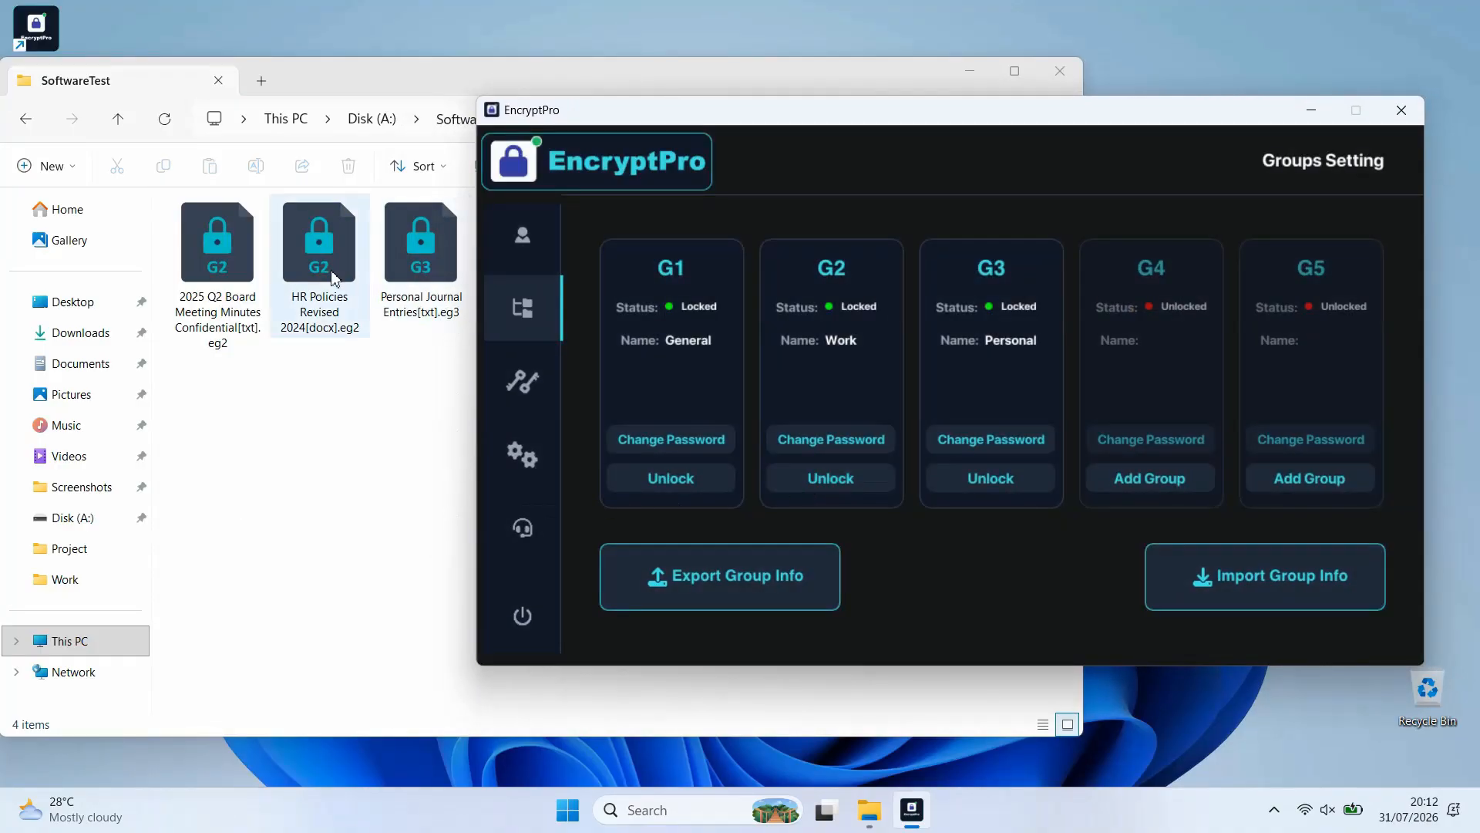
{"action": "left_click", "coordinate": [258, 402]}
{"action": "left_click_drag", "start_coordinate": [331, 86], "coordinate": [581, 72]}
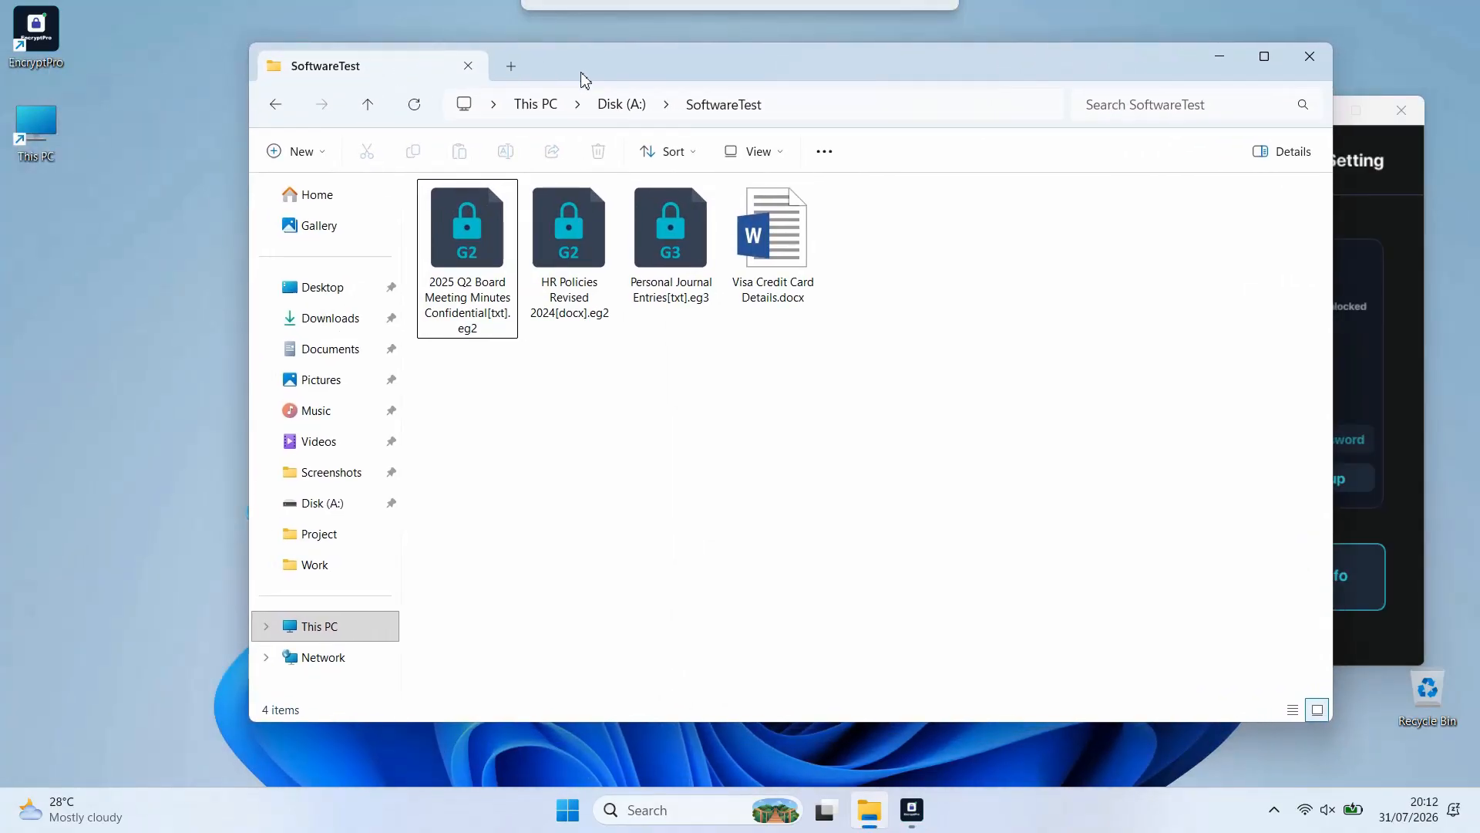